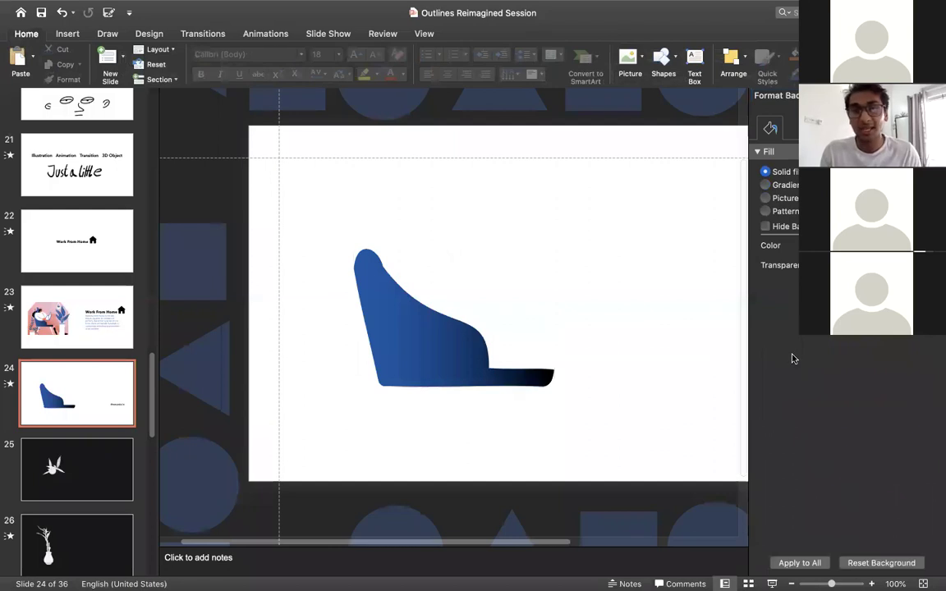
# Try a vertical linear gradient direction at 0° on the blue chair shape.
pyautogui.click(469, 363)
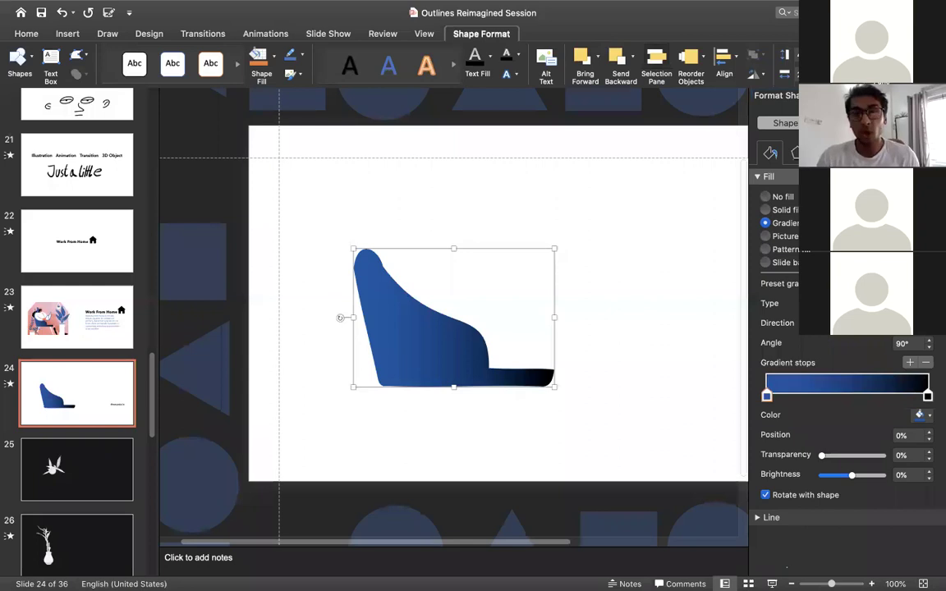
pyautogui.click(878, 303)
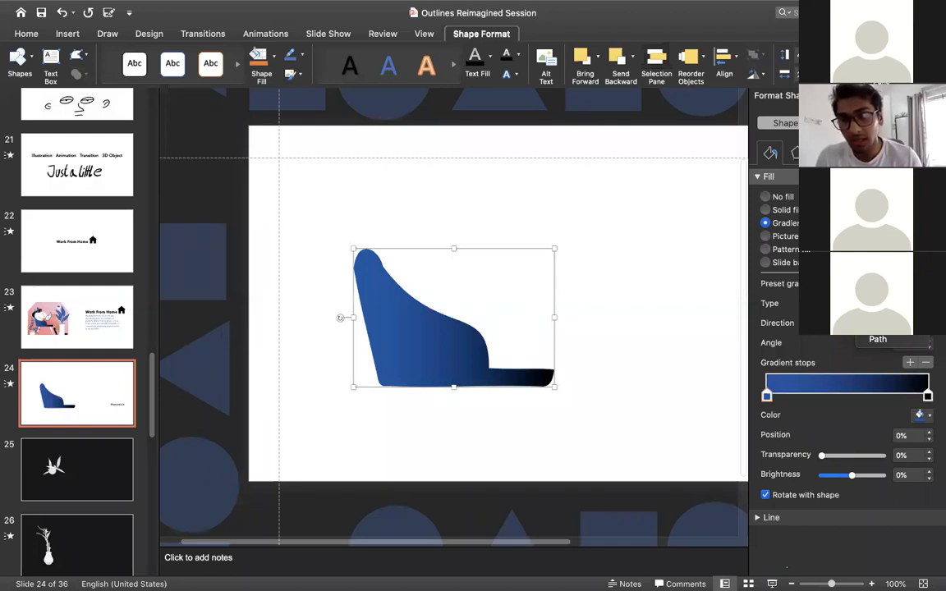
pyautogui.click(870, 283)
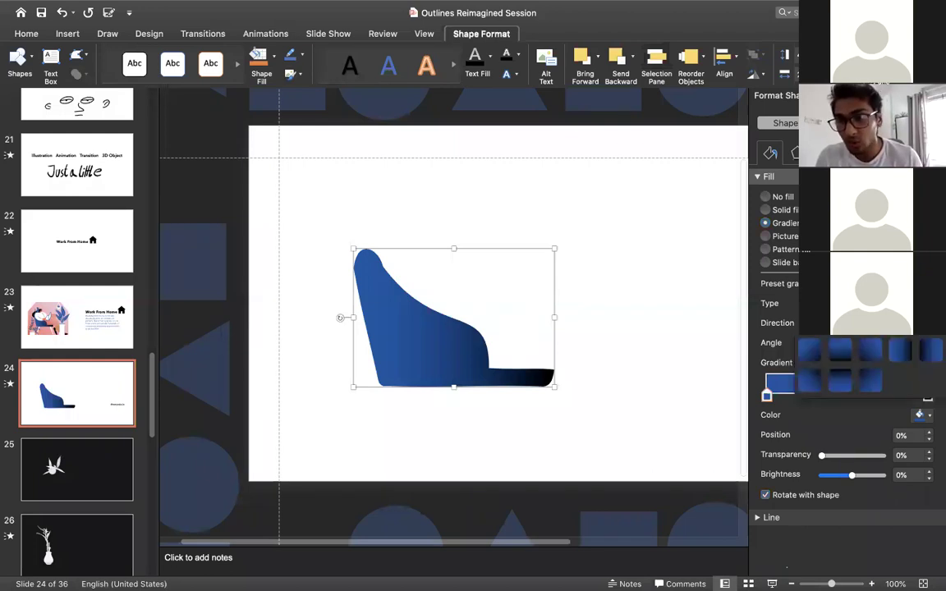
pyautogui.click(909, 351)
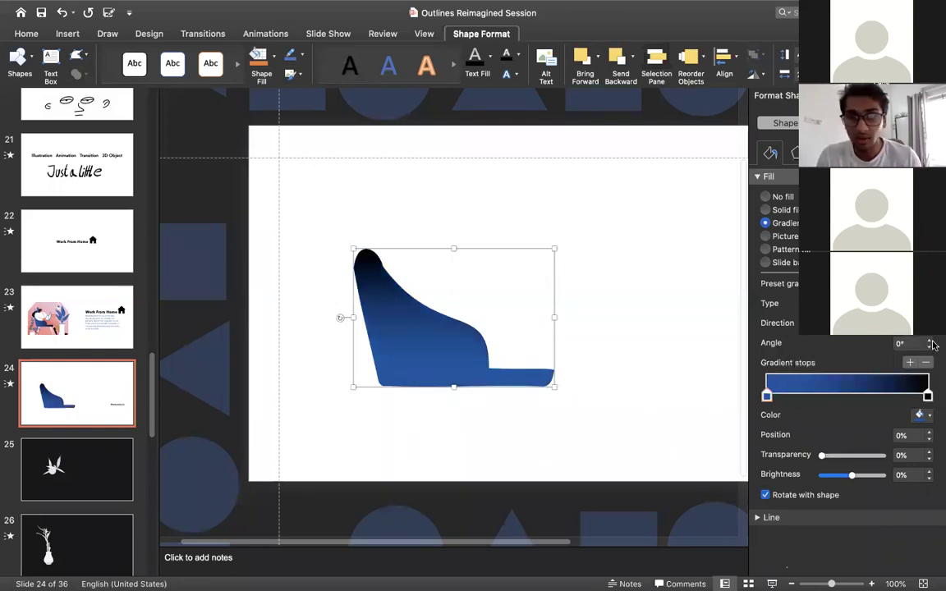
# Reverse the chair's gradient stops, with black at 0% and blue at the far end, and set a 270° linear direction.
pyautogui.click(928, 396)
pyautogui.moveTo(827, 398); pyautogui.dragTo(925, 395)
pyautogui.click(821, 396)
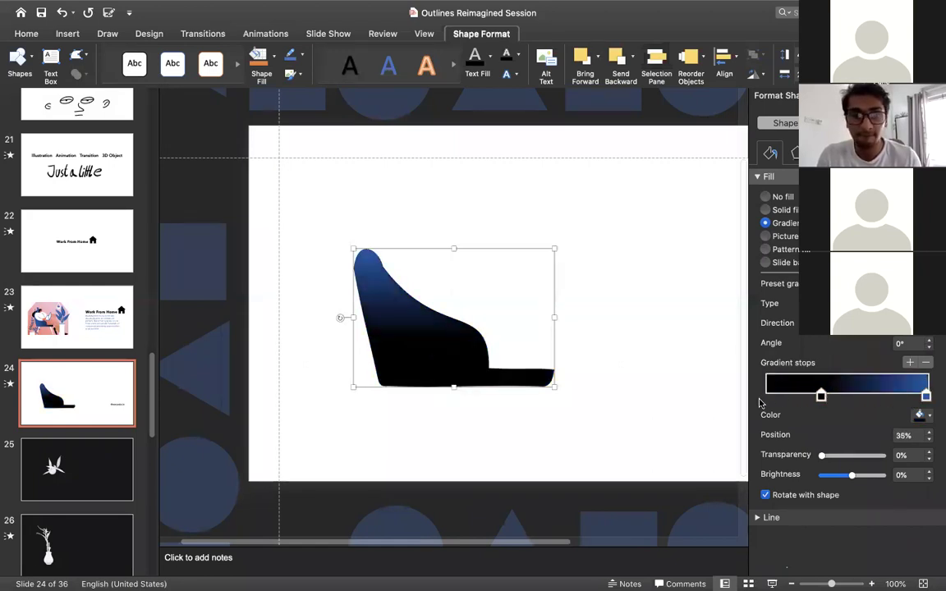
pyautogui.moveTo(760, 402); pyautogui.dragTo(756, 401)
pyautogui.click(915, 283)
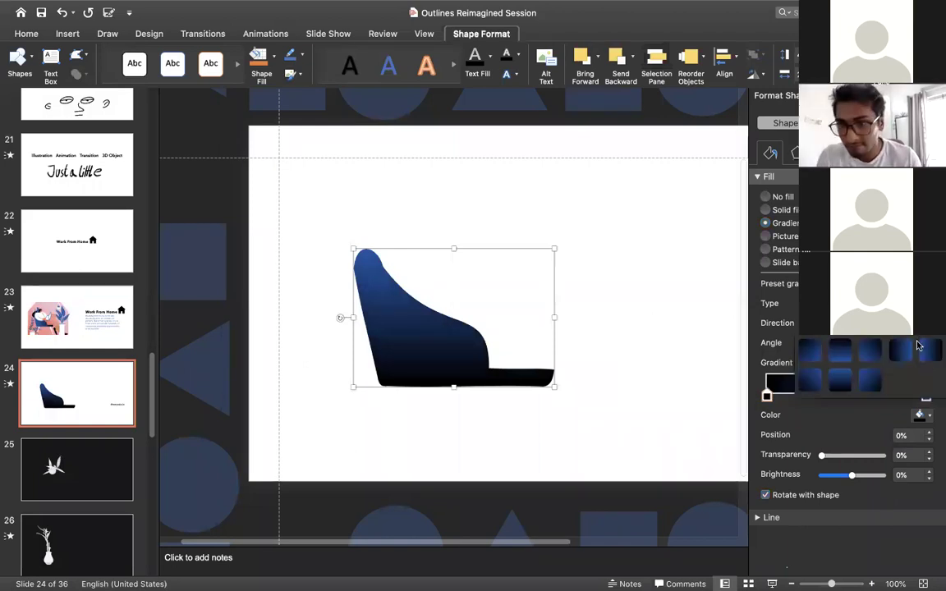
pyautogui.click(840, 380)
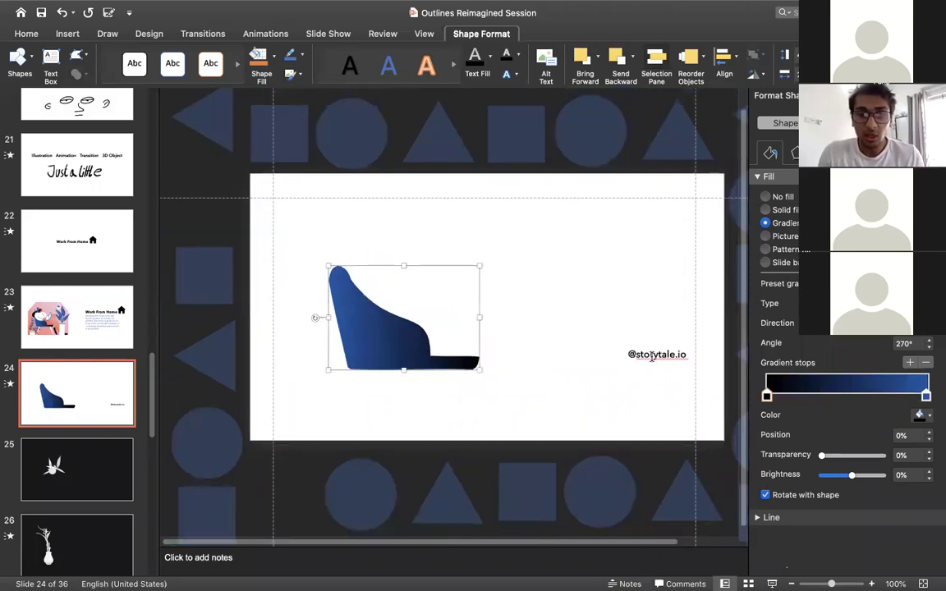
pyautogui.click(649, 355)
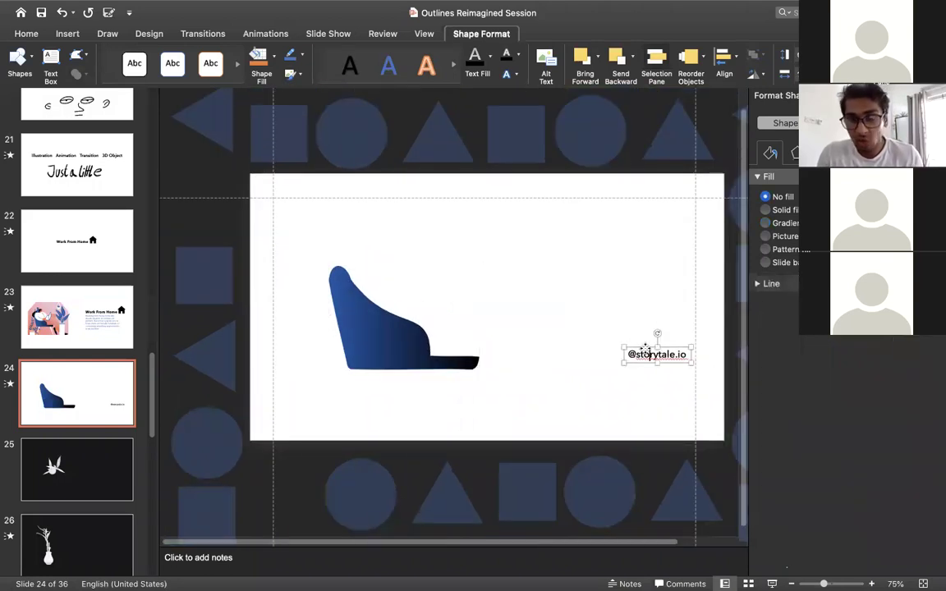
pyautogui.press('BackSpace')
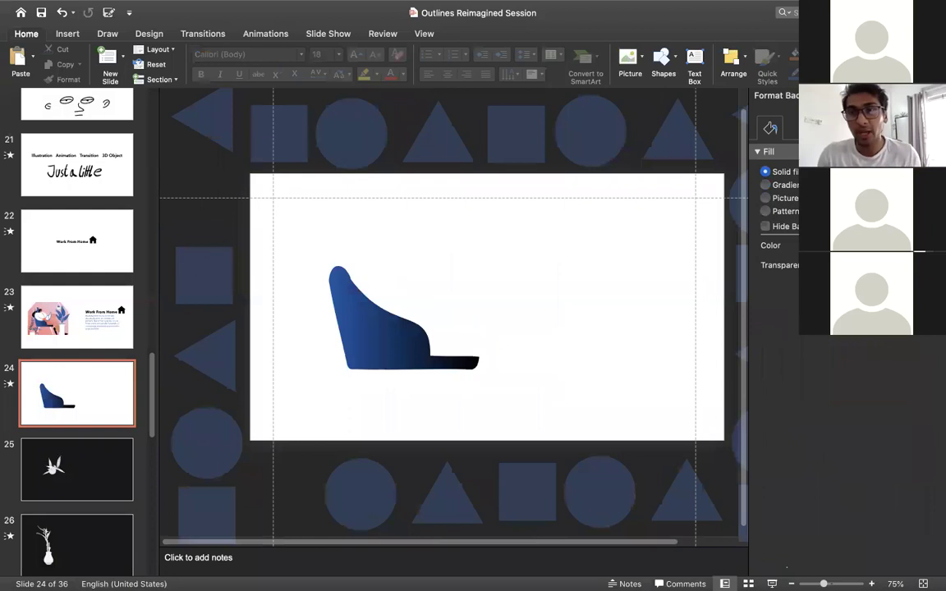
# Unhide the left plant and vase, the hanging top vase and the right vase on slide 24.
pyautogui.scroll(3, 818, 454)
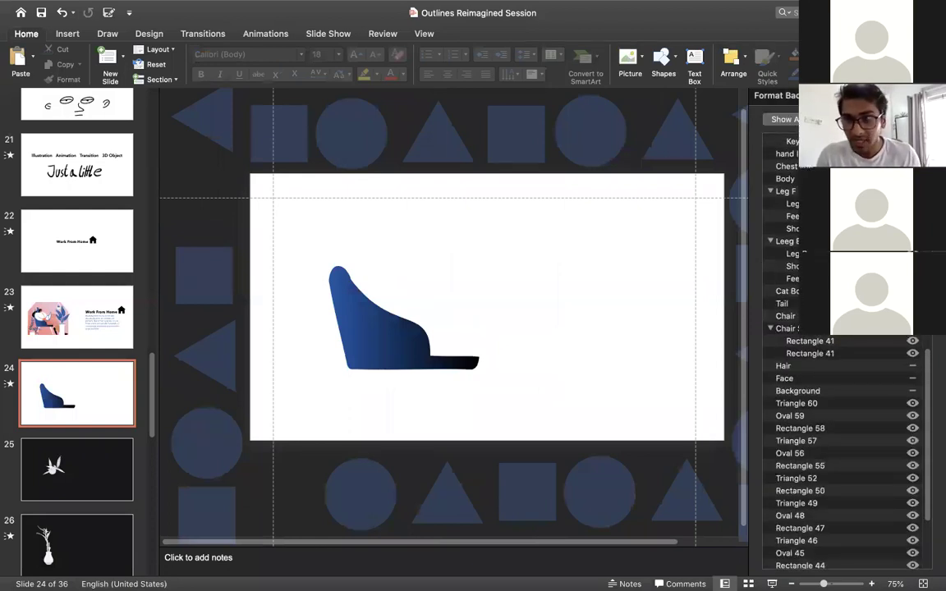
pyautogui.scroll(-3, 818, 454)
pyautogui.scroll(10, 818, 454)
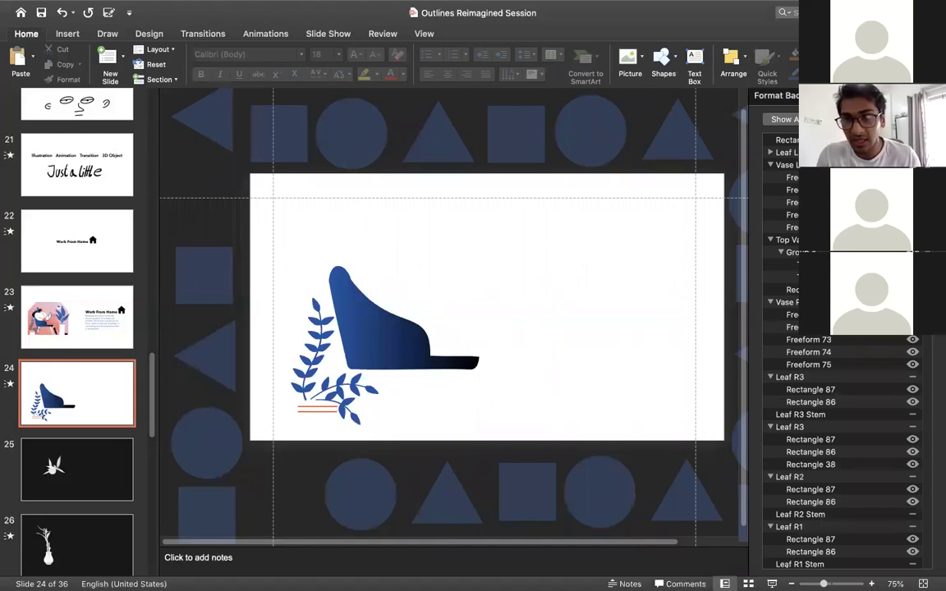
pyautogui.click(770, 302)
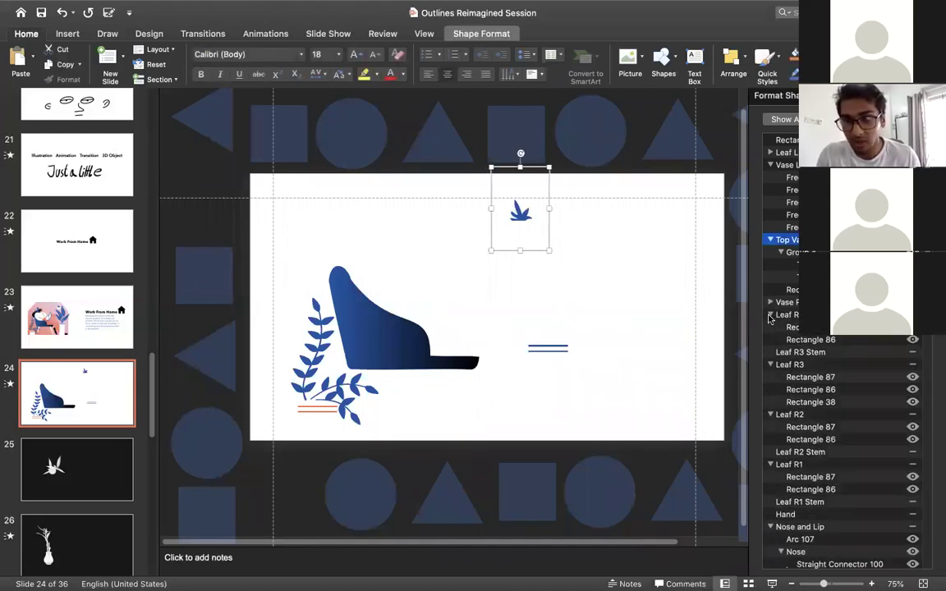
# Unhide the right plant's Leaf R3, Leaf R2 and Leaf R1 groups together with their stems, collapsing the groups.
pyautogui.click(771, 315)
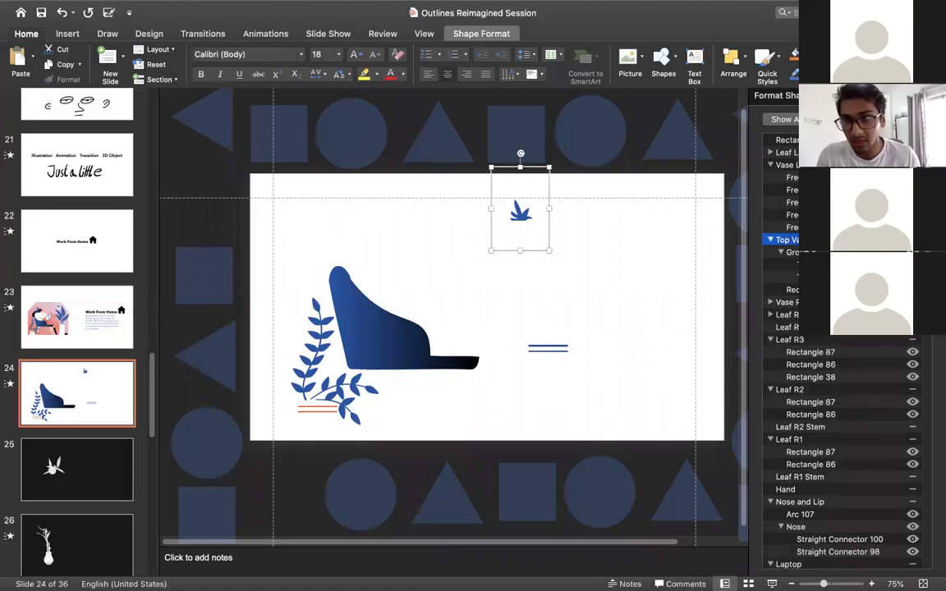
pyautogui.click(771, 340)
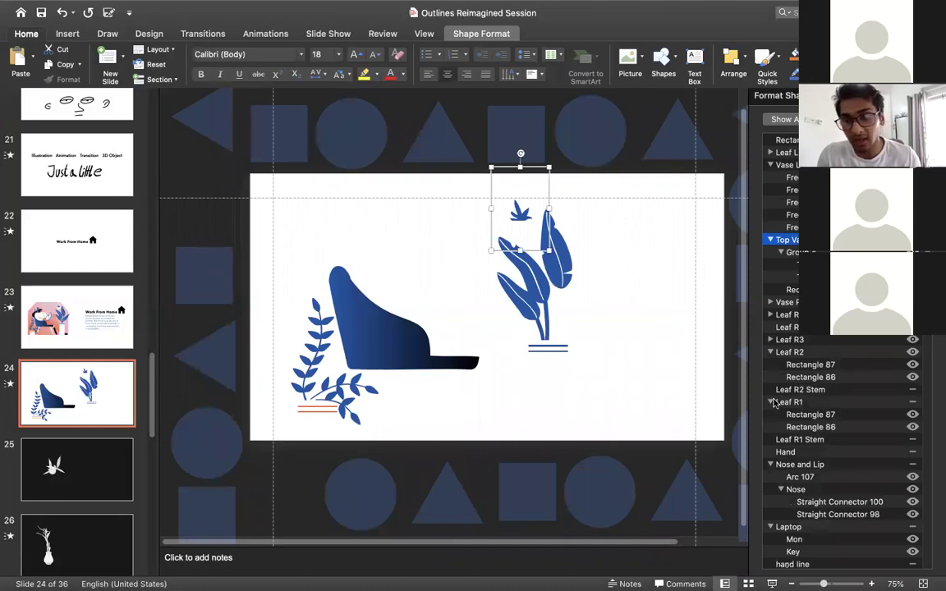
pyautogui.click(771, 353)
pyautogui.click(912, 366)
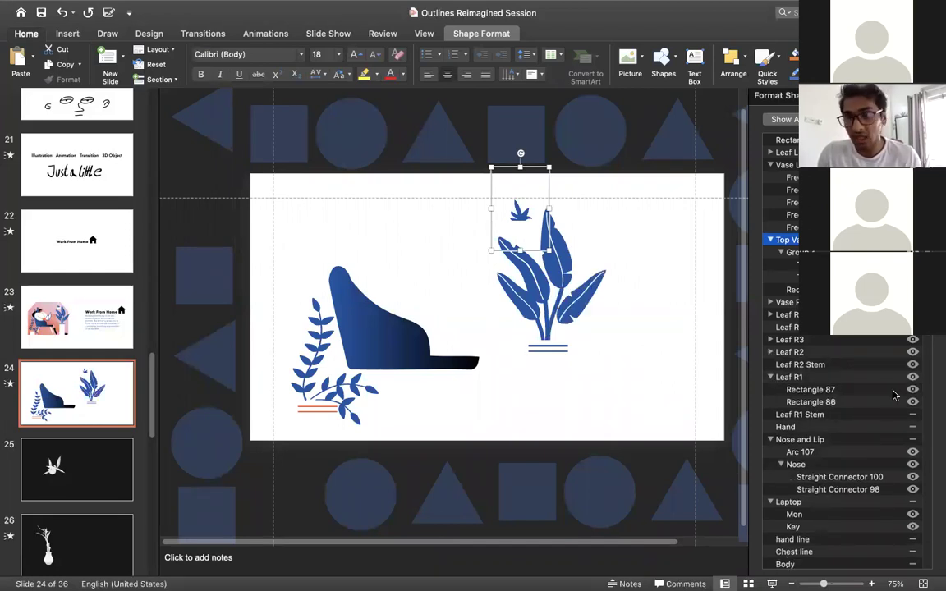
pyautogui.scroll(-2, 903, 381)
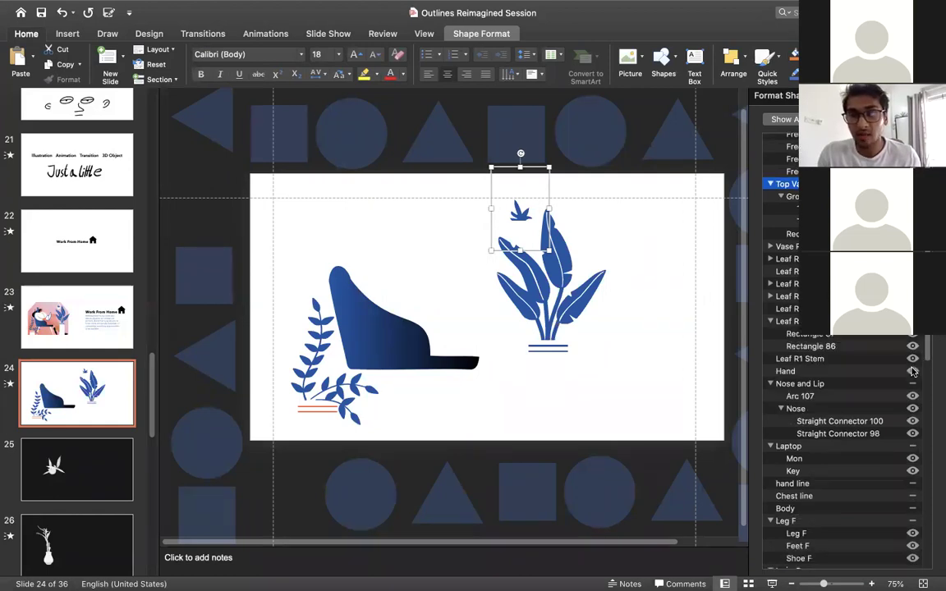
# Unhide the Hand, Nose and Lip, Laptop, hand line, Chest line and Body objects of the seated woman.
pyautogui.click(912, 371)
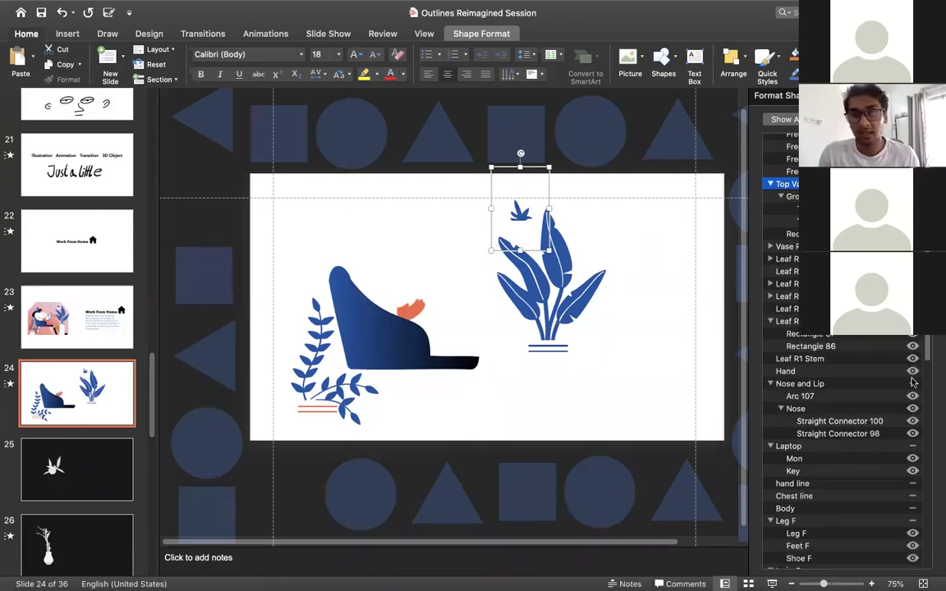
pyautogui.scroll(-3, 769, 363)
pyautogui.click(780, 340)
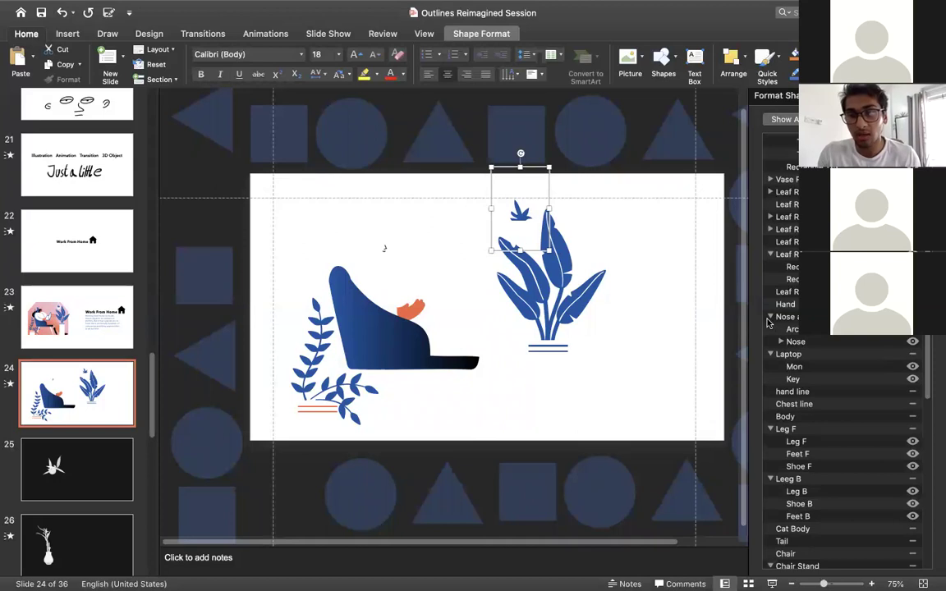
pyautogui.click(770, 318)
pyautogui.click(912, 341)
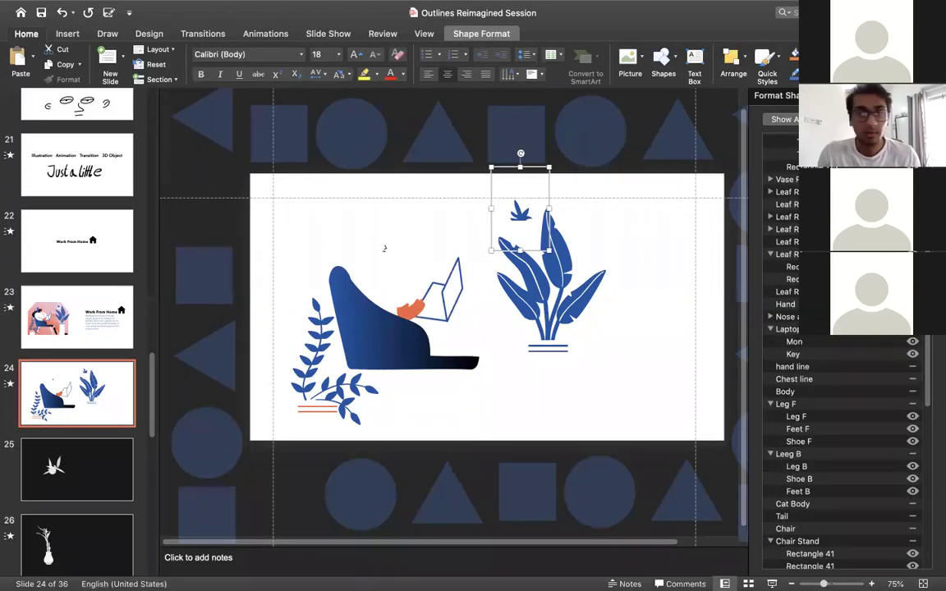
pyautogui.click(912, 367)
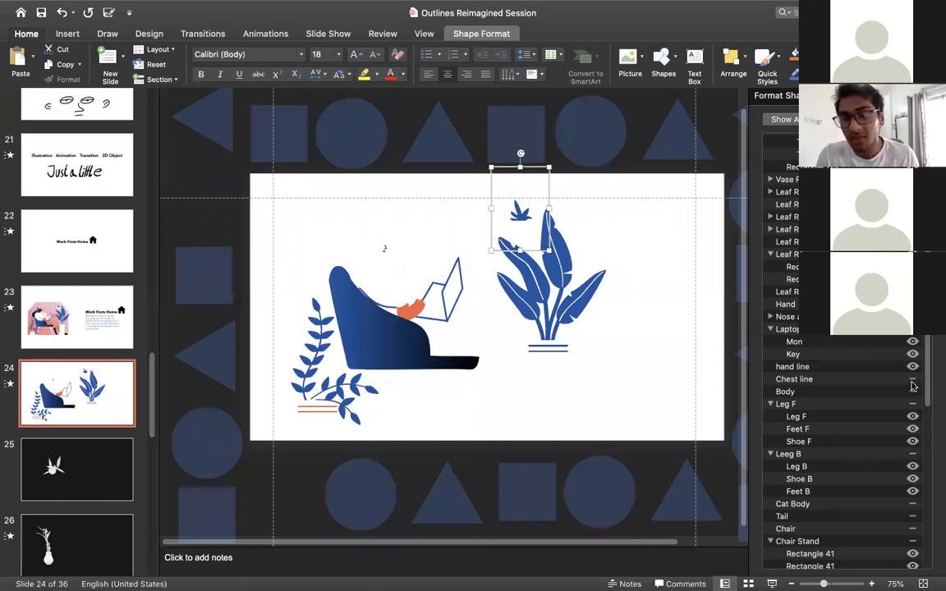
pyautogui.click(912, 379)
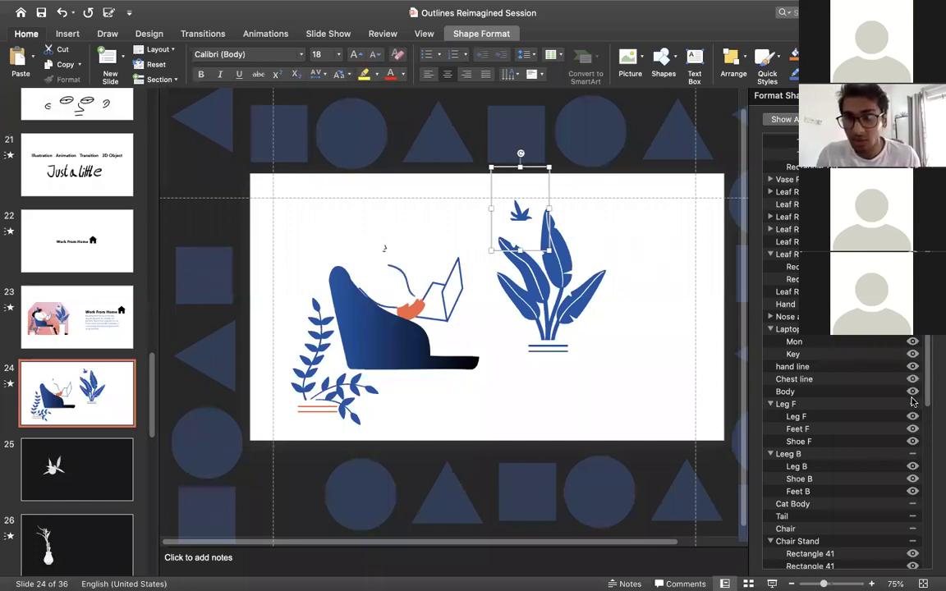
# Unhide the woman's two leg groups, Leg F and Leeg B.
pyautogui.click(913, 403)
pyautogui.click(824, 403)
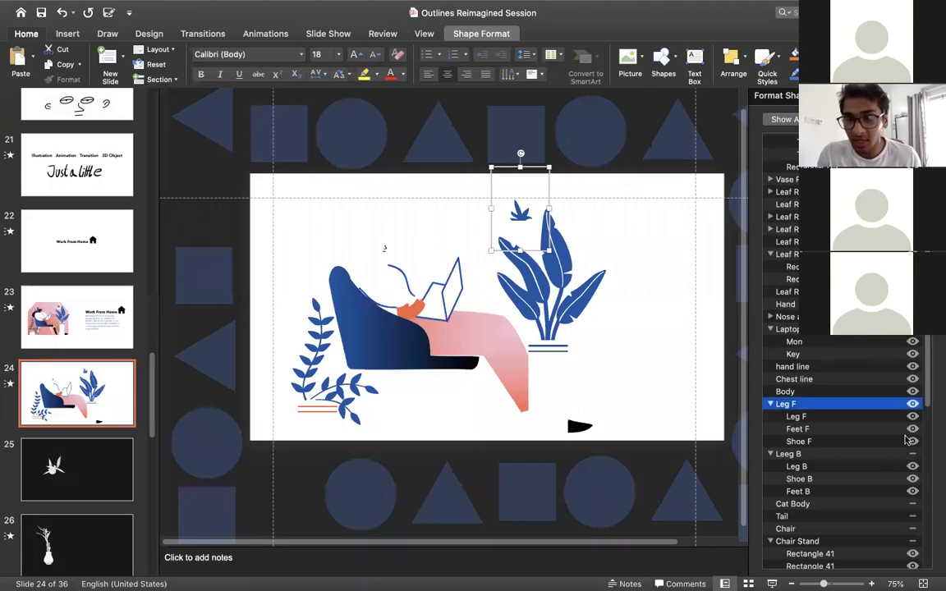
pyautogui.click(912, 454)
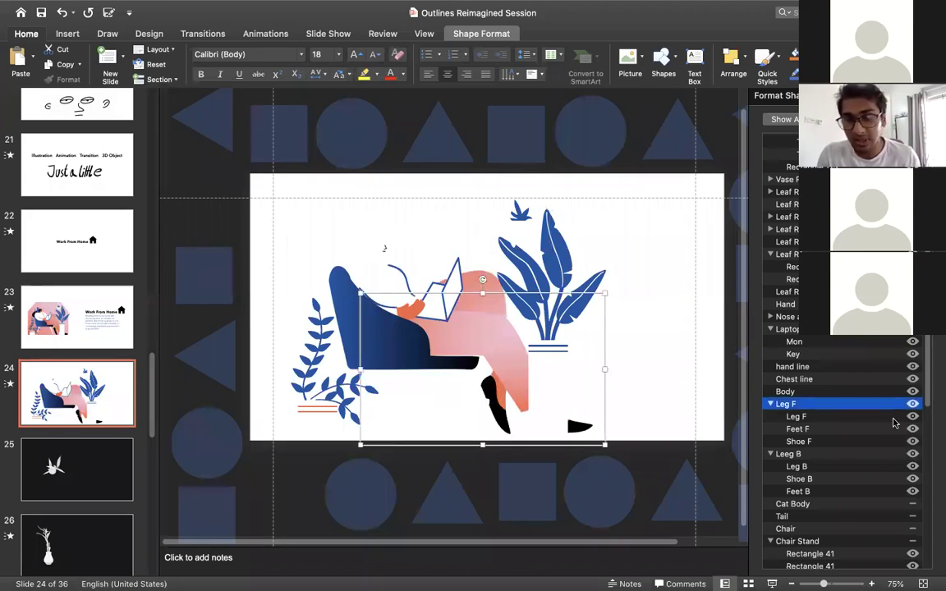
# Unhide the Cat Body, Tail, Chair and Chair Stand objects, collapsing the Chair Stand group.
pyautogui.scroll(-2, 895, 423)
pyautogui.scroll(-3, 895, 422)
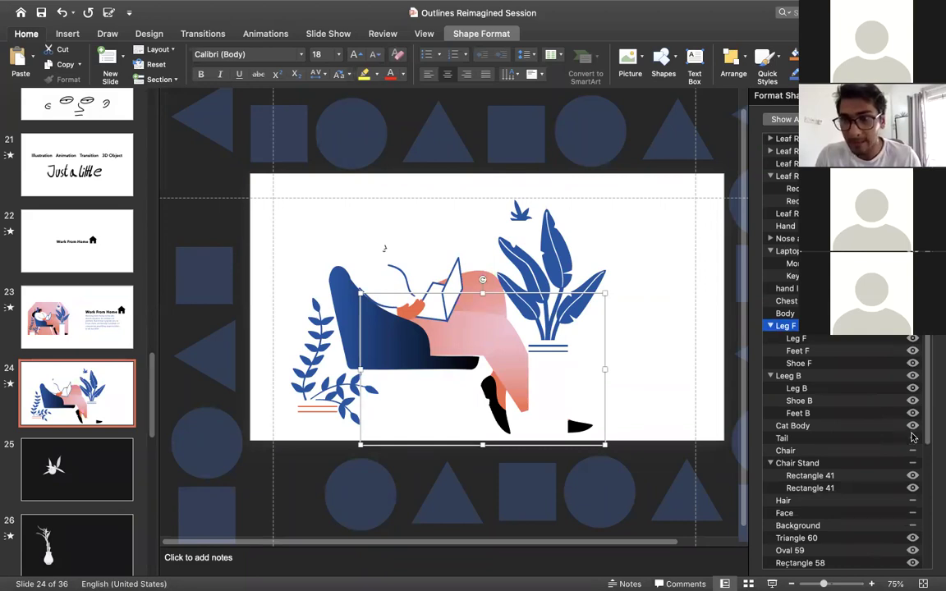
pyautogui.click(912, 425)
pyautogui.click(912, 438)
pyautogui.click(912, 450)
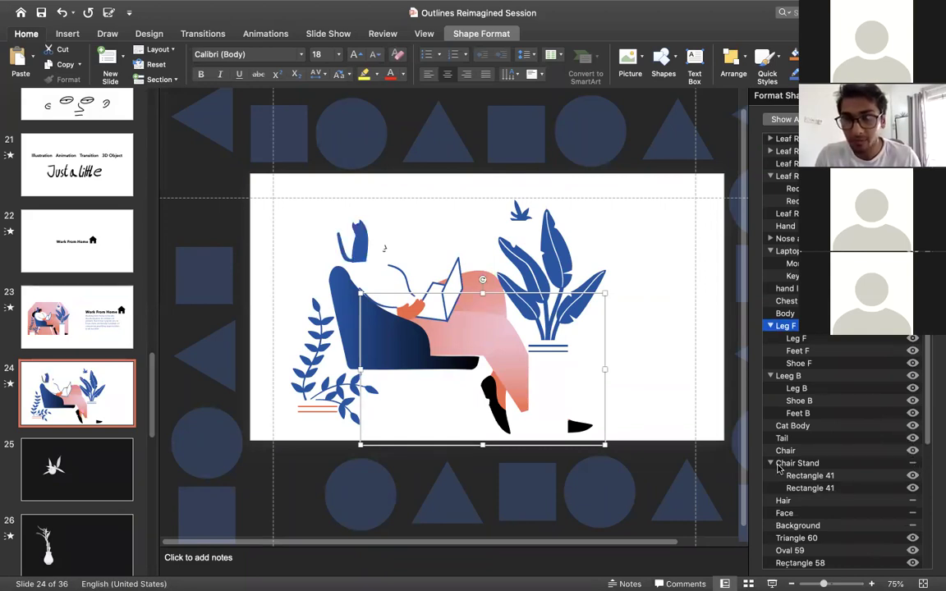
pyautogui.click(770, 463)
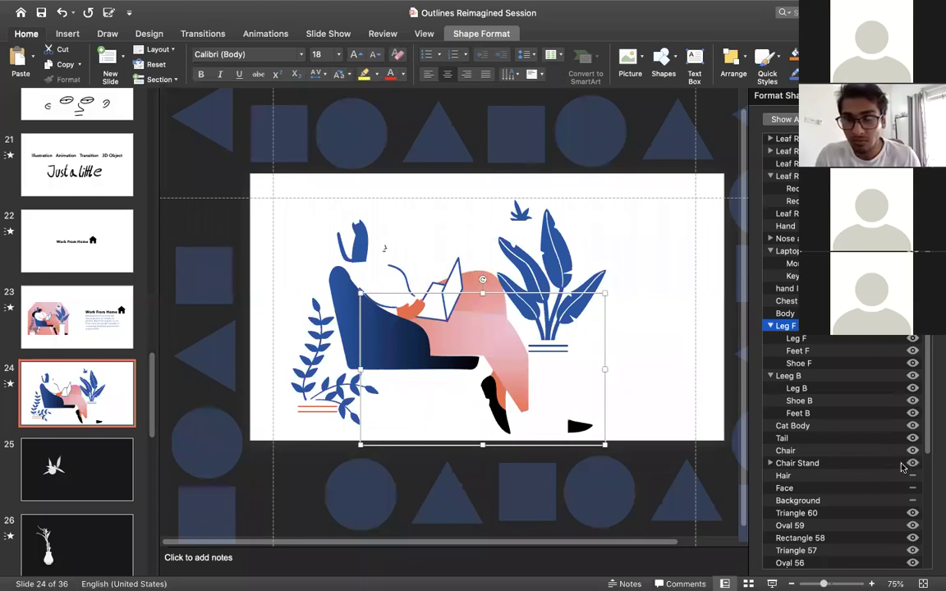
# Unhide the Hair, Face and Background objects to complete the illustration.
pyautogui.scroll(-2, 902, 467)
pyautogui.click(912, 441)
pyautogui.click(912, 453)
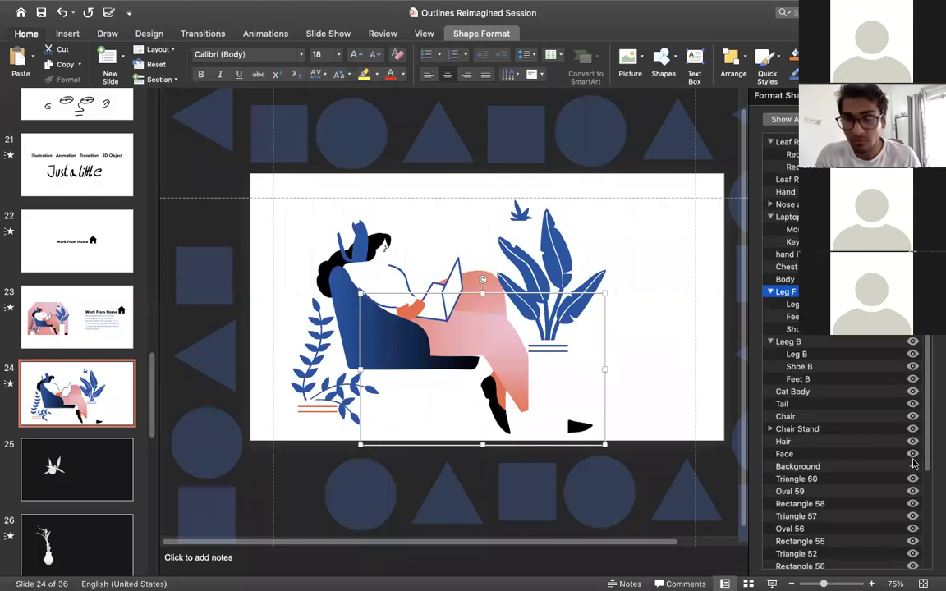
pyautogui.click(912, 466)
# Identify the gradient chair shape in the object list by hiding it and showing it again.
pyautogui.scroll(-10, 876, 439)
pyautogui.scroll(10, 877, 441)
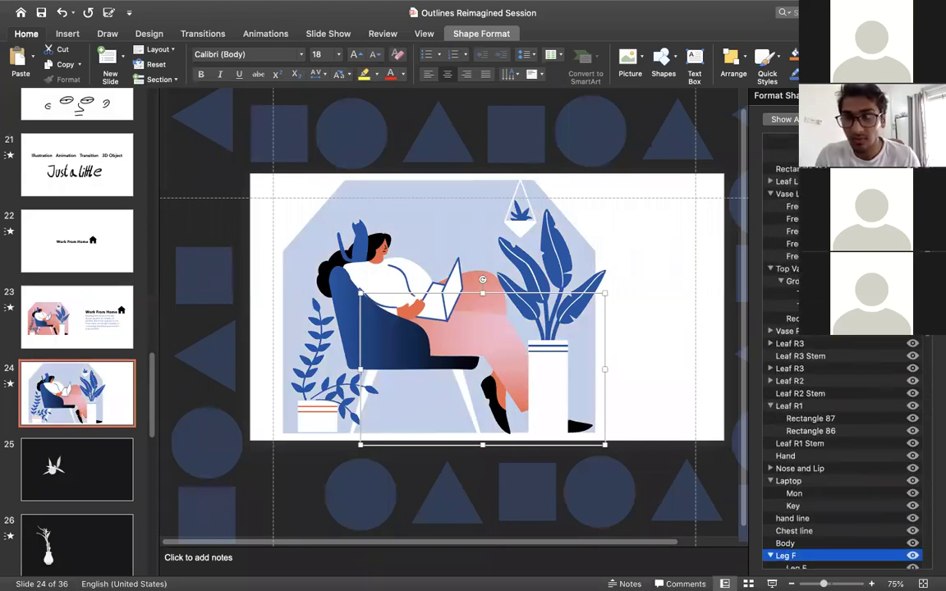
pyautogui.click(786, 140)
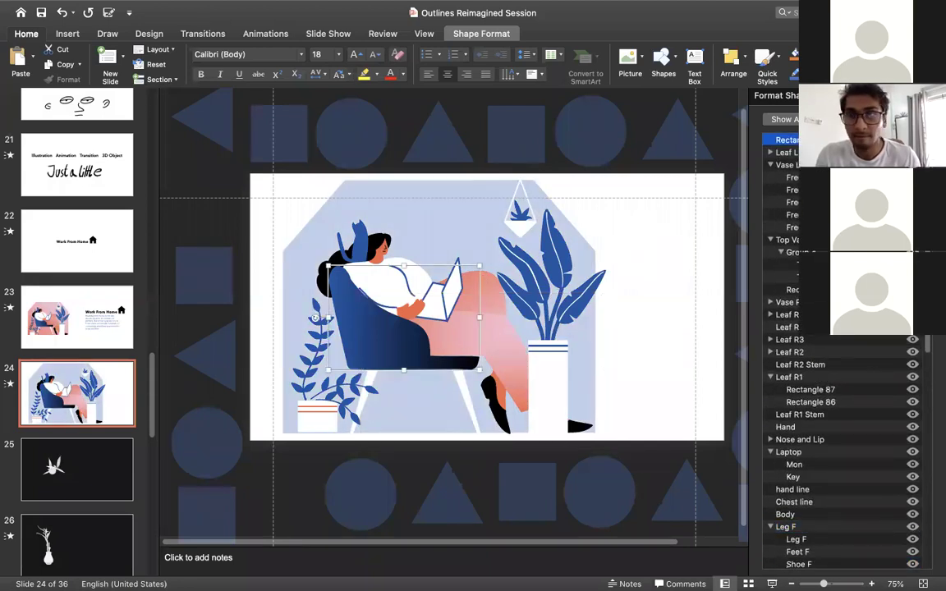
pyautogui.click(912, 140)
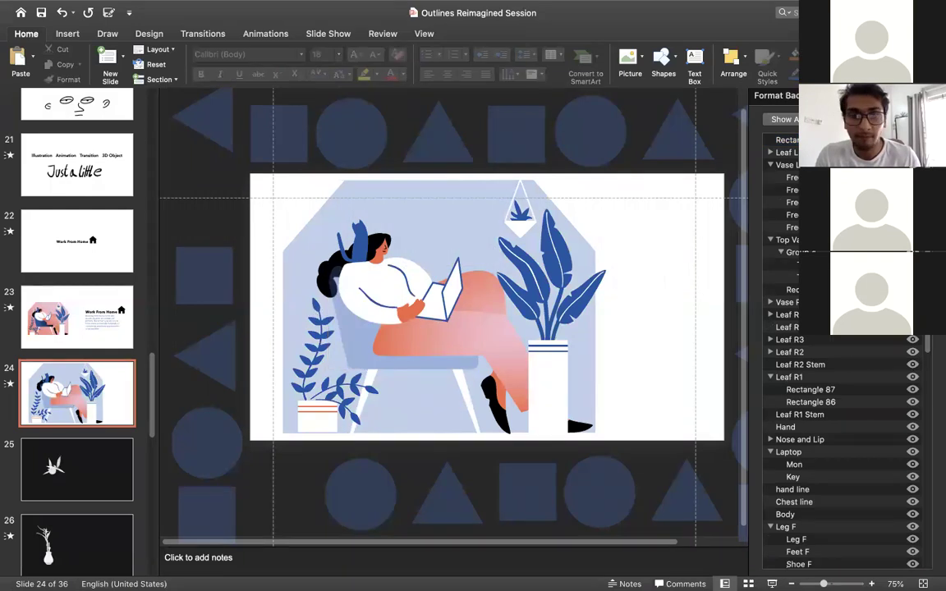
pyautogui.click(912, 140)
# Rename the gradient chair shape at the head of the object list to Chair.
pyautogui.scroll(-3, 845, 353)
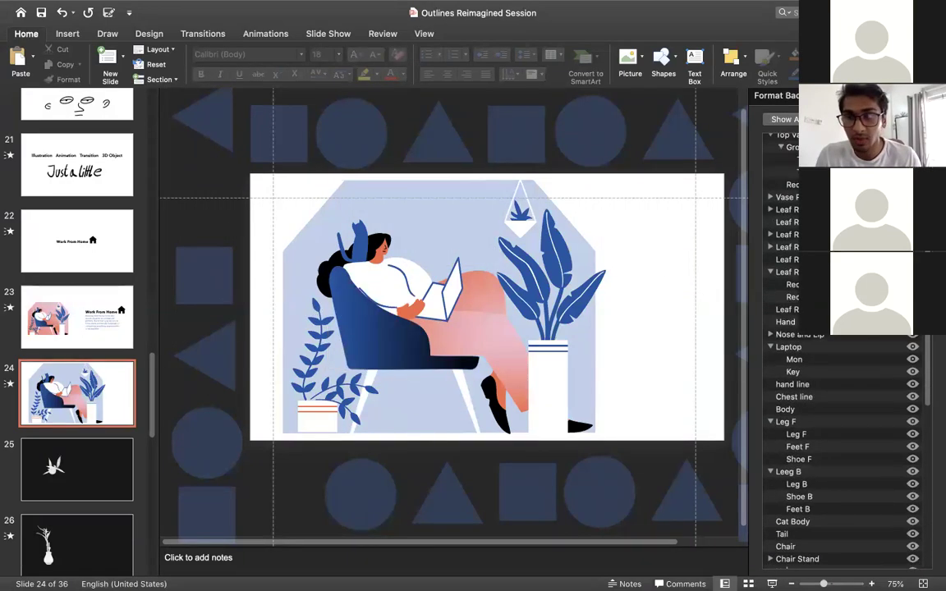
pyautogui.scroll(3, 845, 353)
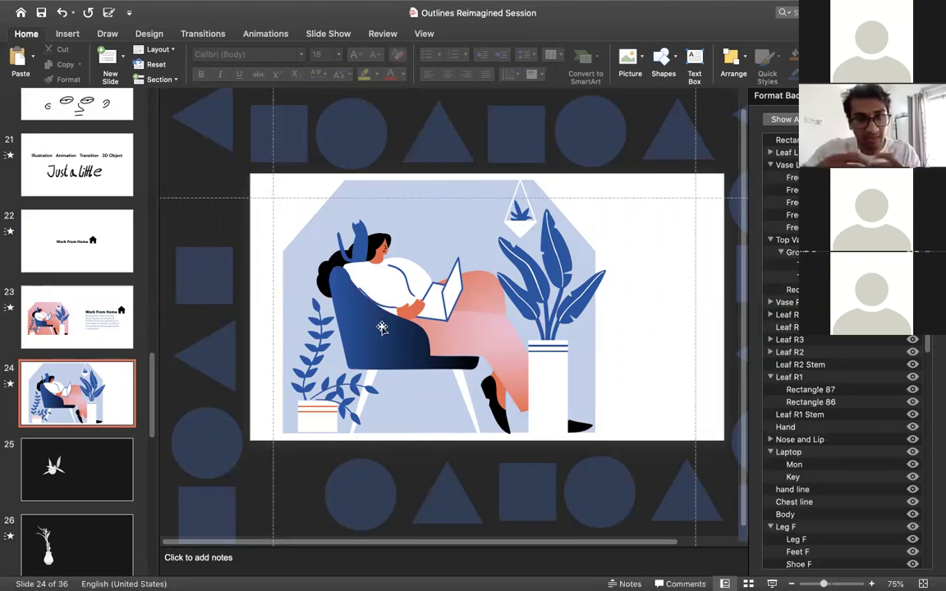
pyautogui.click(786, 140)
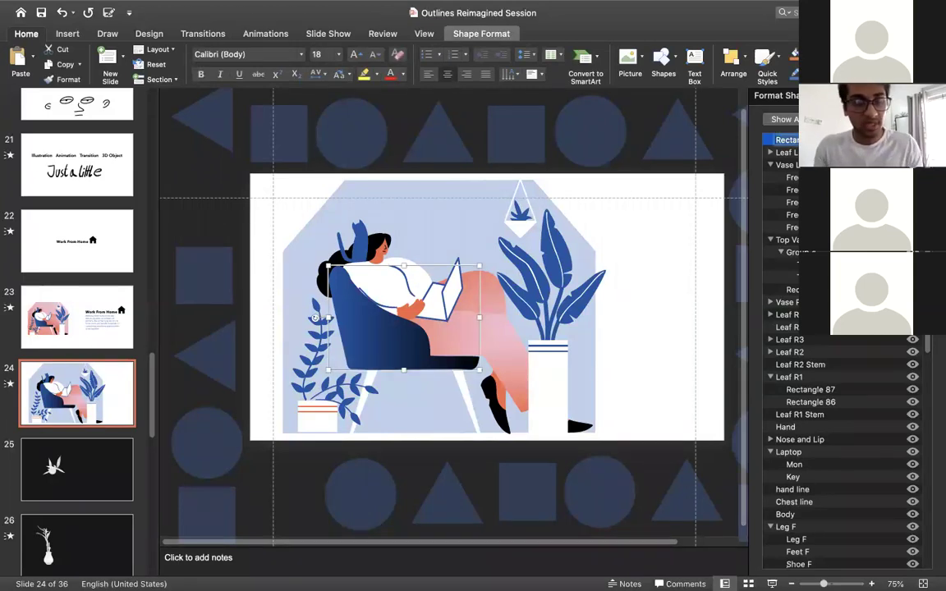
pyautogui.press('Return')
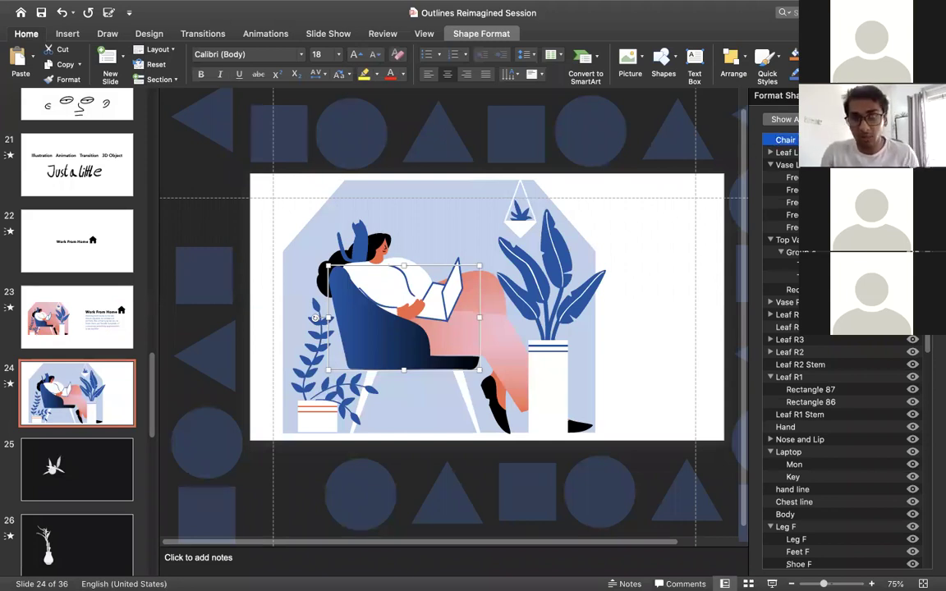
# Reorder the renamed gradient Chair so it sits directly behind Body and in front of the Leg F group.
pyautogui.moveTo(829, 140); pyautogui.dragTo(827, 488)
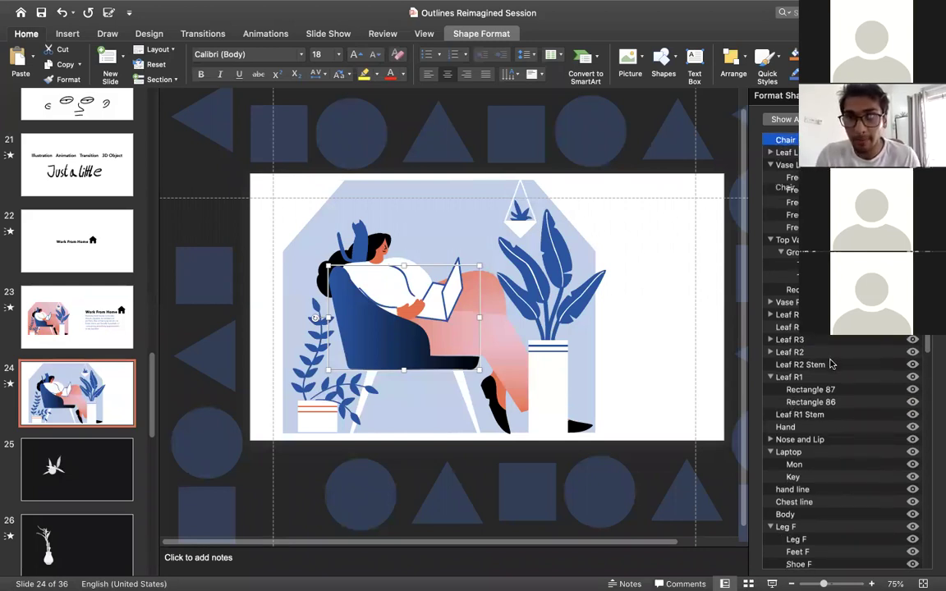
pyautogui.moveTo(820, 339); pyautogui.dragTo(815, 433)
pyautogui.scroll(-5, 815, 434)
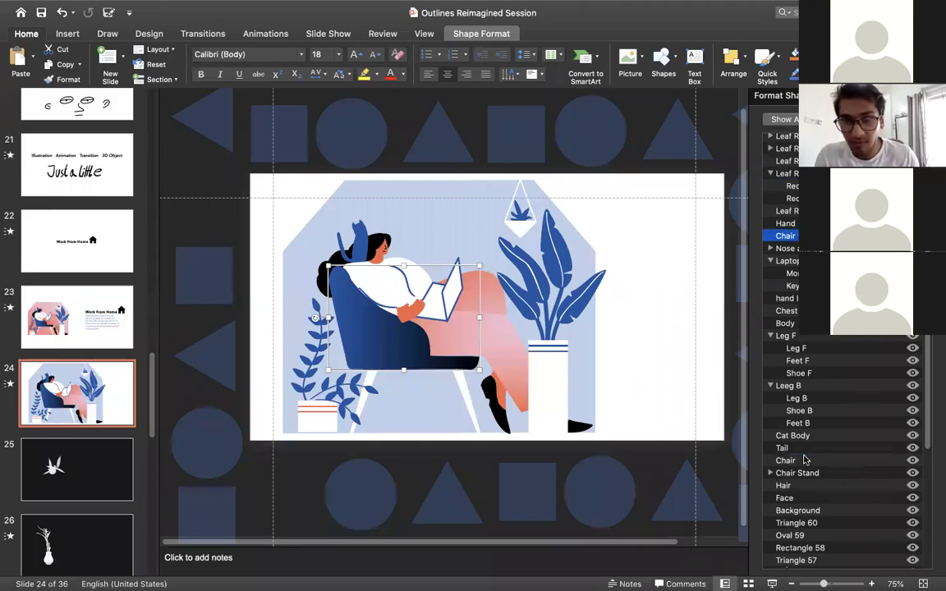
pyautogui.moveTo(805, 459); pyautogui.dragTo(804, 458)
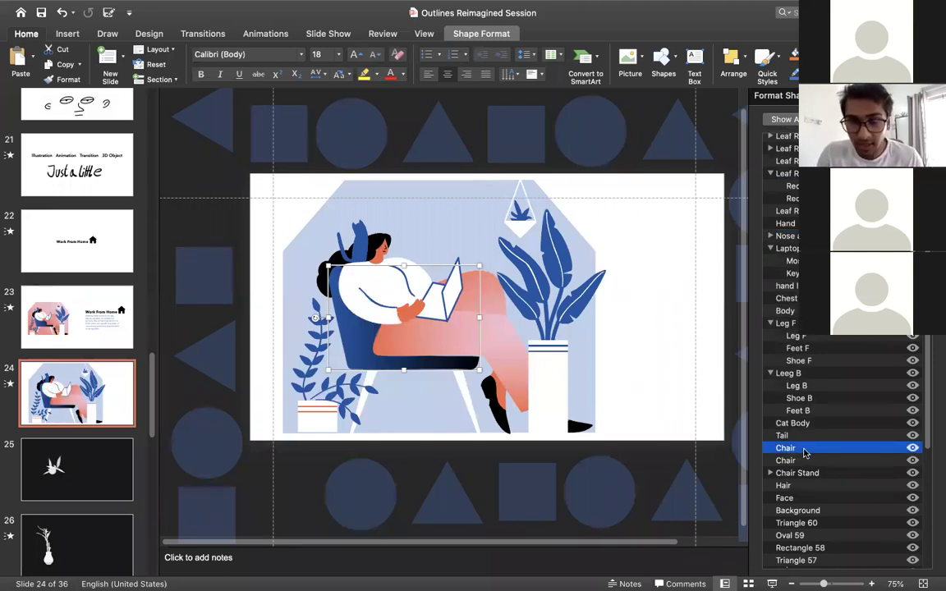
pyautogui.moveTo(805, 448); pyautogui.dragTo(796, 323)
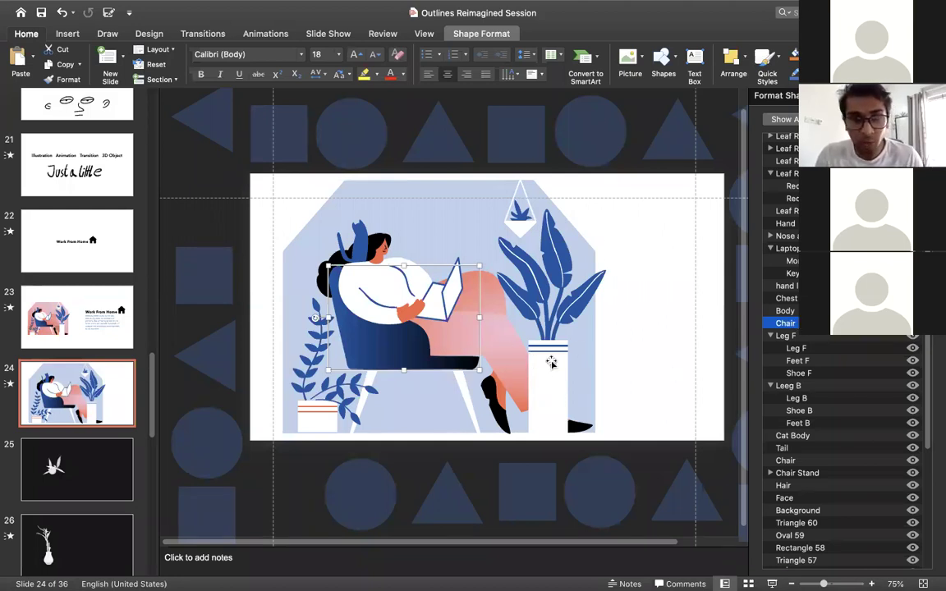
# Collapse the Laptop, Leg F, Leeg B and Top Vase groups in the object list.
pyautogui.click(770, 246)
pyautogui.click(769, 310)
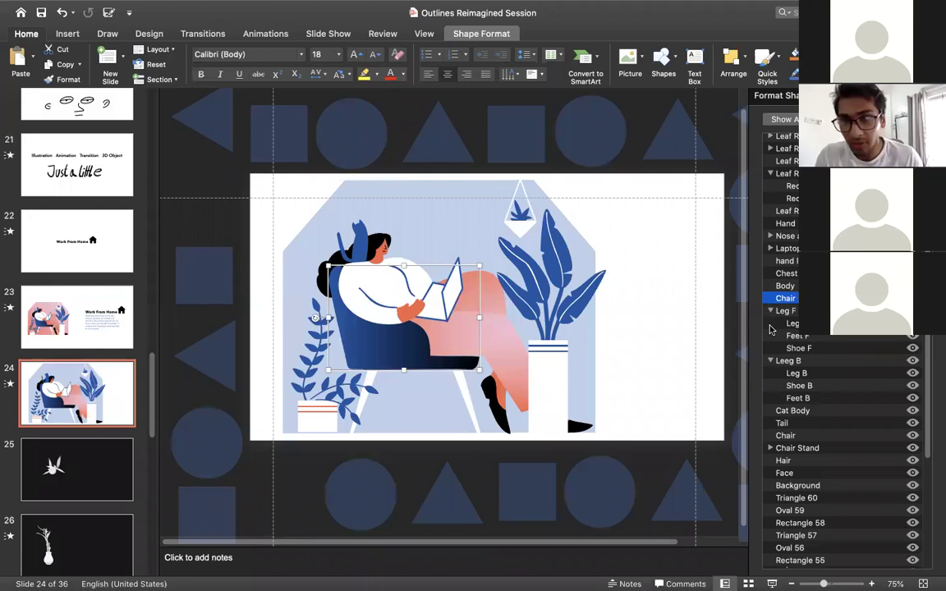
pyautogui.click(770, 323)
pyautogui.scroll(5, 793, 328)
pyautogui.scroll(5, 793, 329)
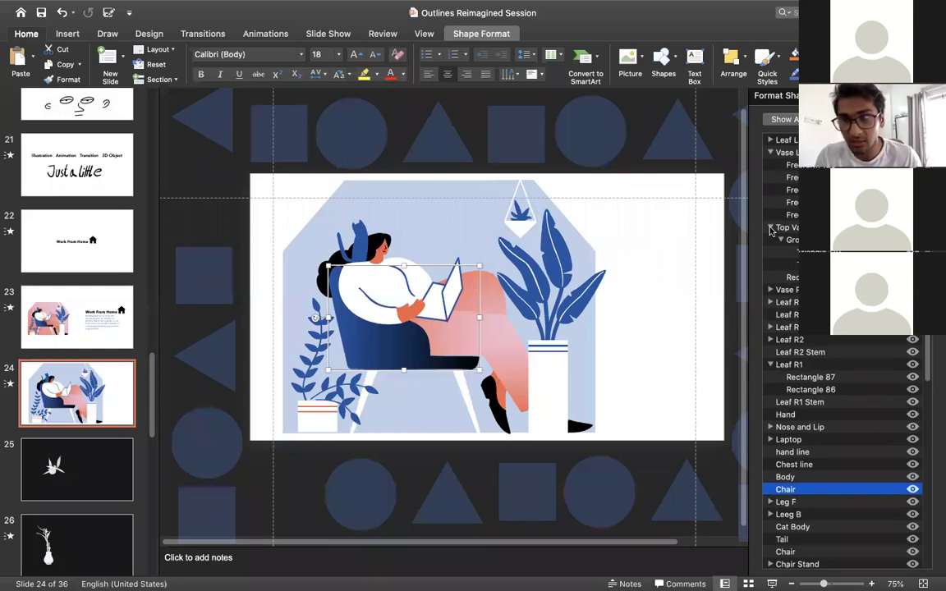
pyautogui.click(770, 226)
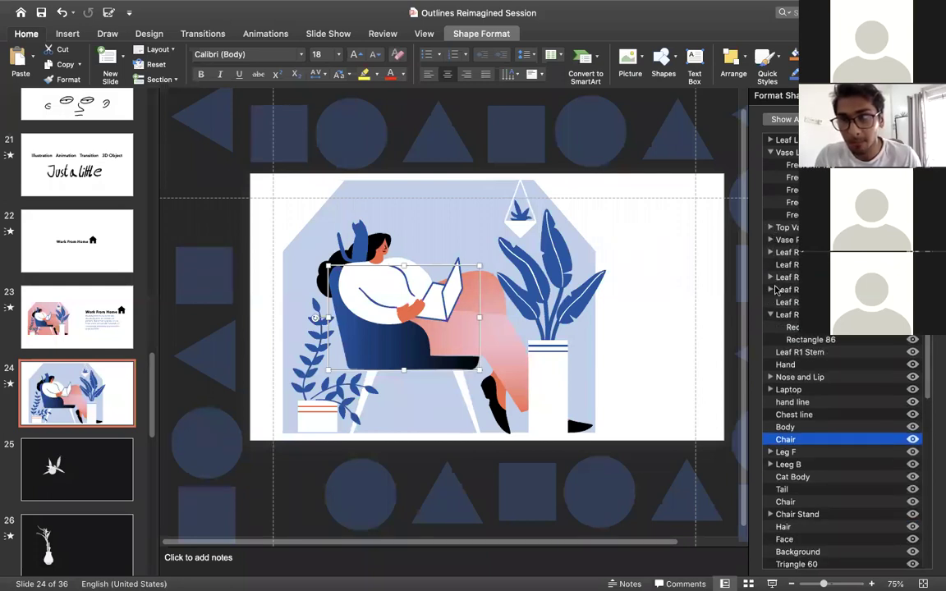
# Send Vase R and all the Leaf R leaves and stems behind the woman and cat, between Tail and the original Chair in the layer order.
pyautogui.click(793, 240)
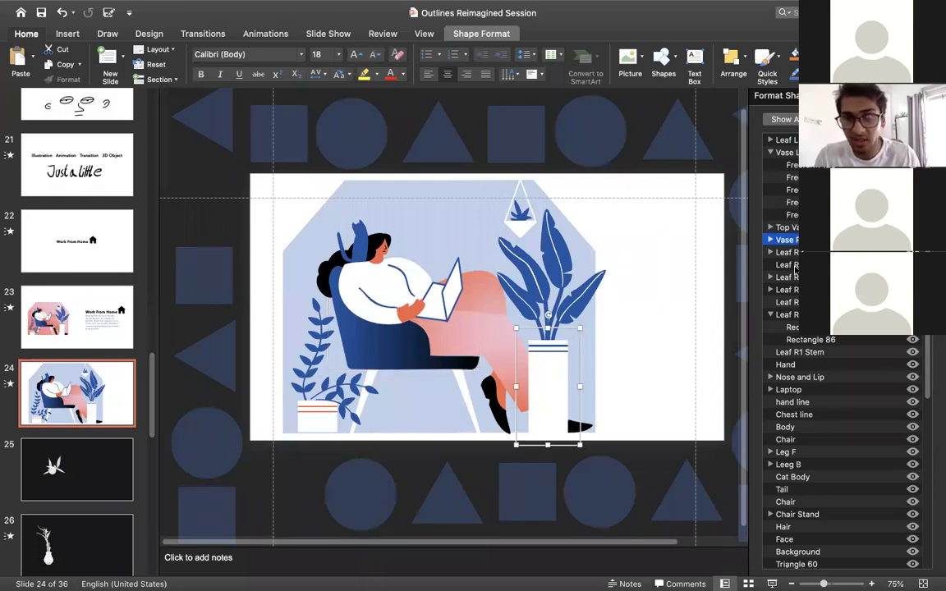
pyautogui.keyDown('shift'); pyautogui.click(788, 252); pyautogui.keyUp('shift')
pyautogui.keyDown('shift'); pyautogui.click(788, 264); pyautogui.keyUp('shift')
pyautogui.keyDown('shift'); pyautogui.click(788, 277); pyautogui.keyUp('shift')
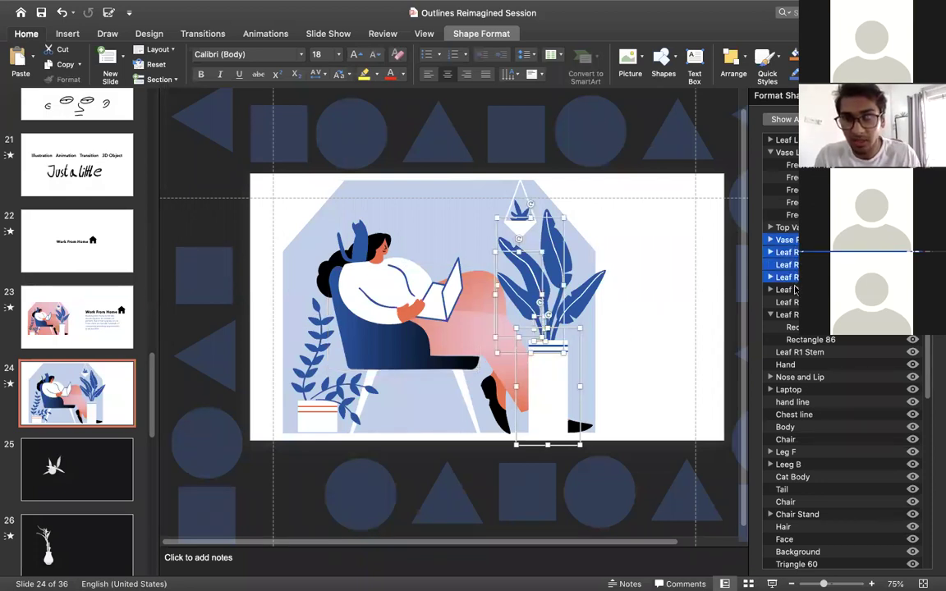
pyautogui.keyDown('shift'); pyautogui.click(794, 290); pyautogui.keyUp('shift')
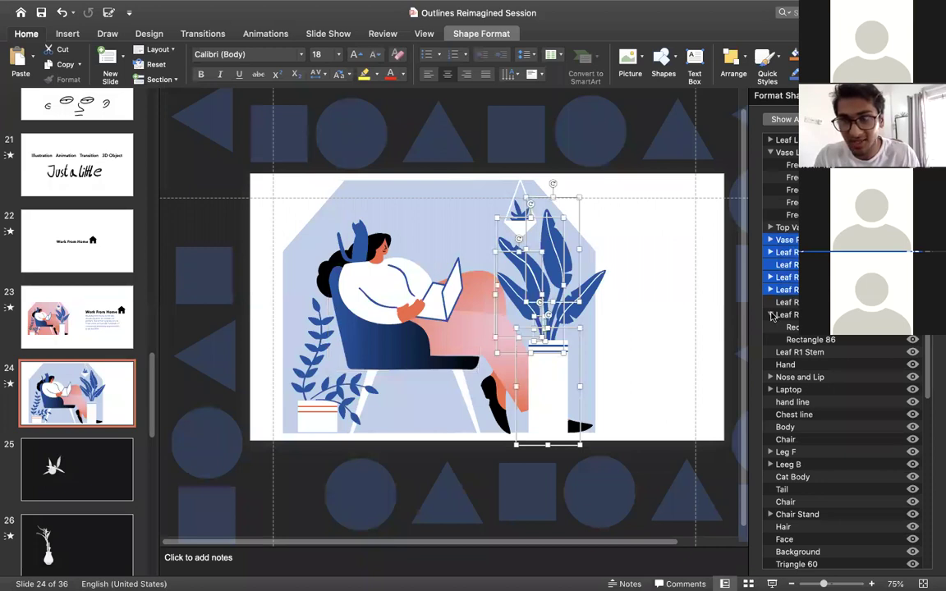
pyautogui.click(772, 316)
pyautogui.keyDown('shift'); pyautogui.click(787, 317); pyautogui.keyUp('shift')
pyautogui.keyDown('shift'); pyautogui.click(789, 326); pyautogui.keyUp('shift')
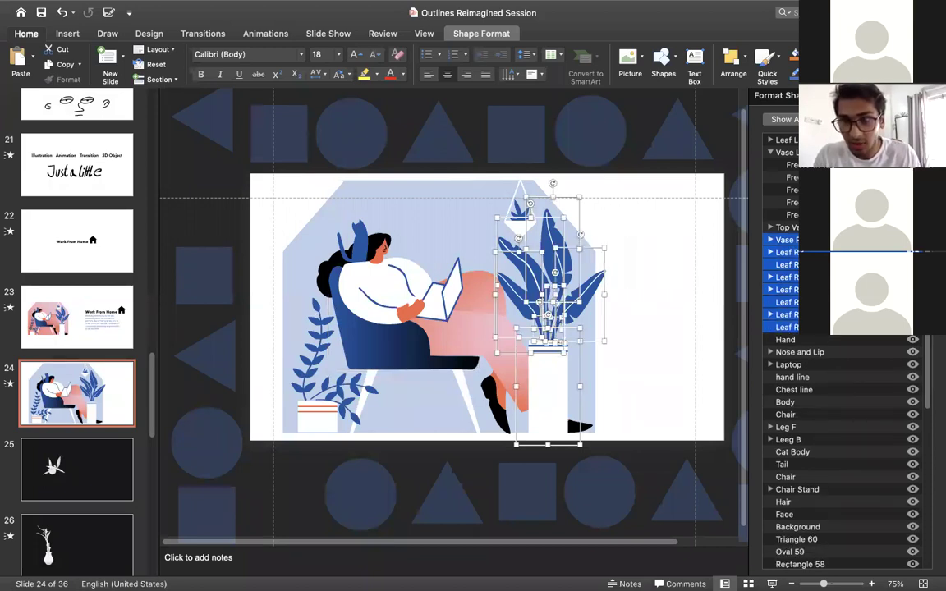
pyautogui.moveTo(800, 327); pyautogui.dragTo(800, 466)
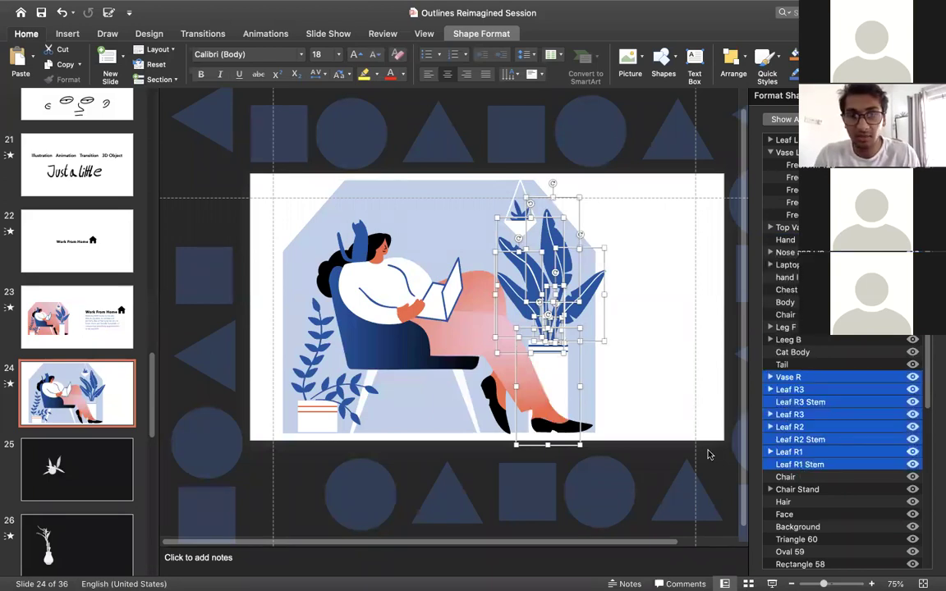
pyautogui.click(715, 475)
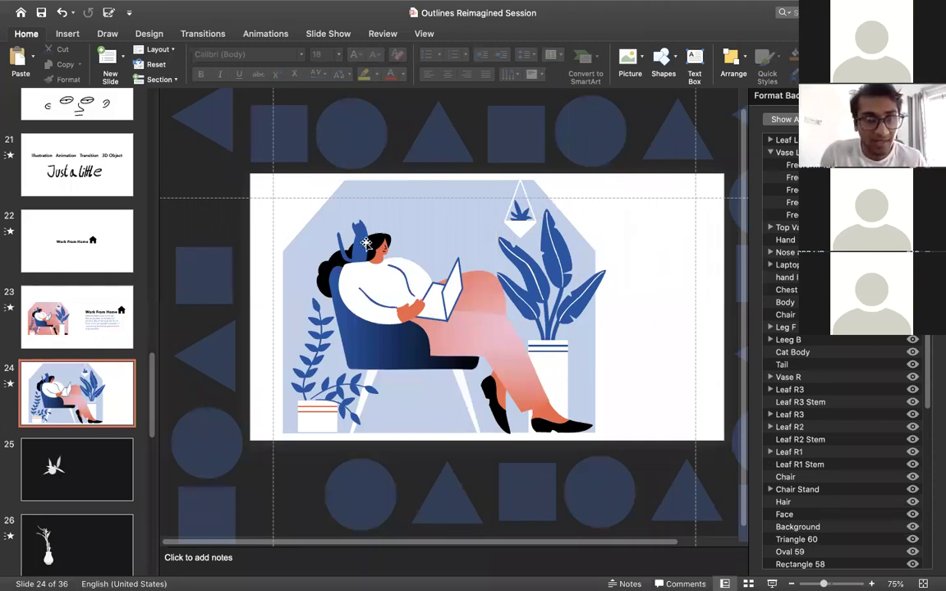
# Check the background colouring on slide 23 and give the Background shape on slide 24 a gradient fill.
pyautogui.scroll(3, 366, 244)
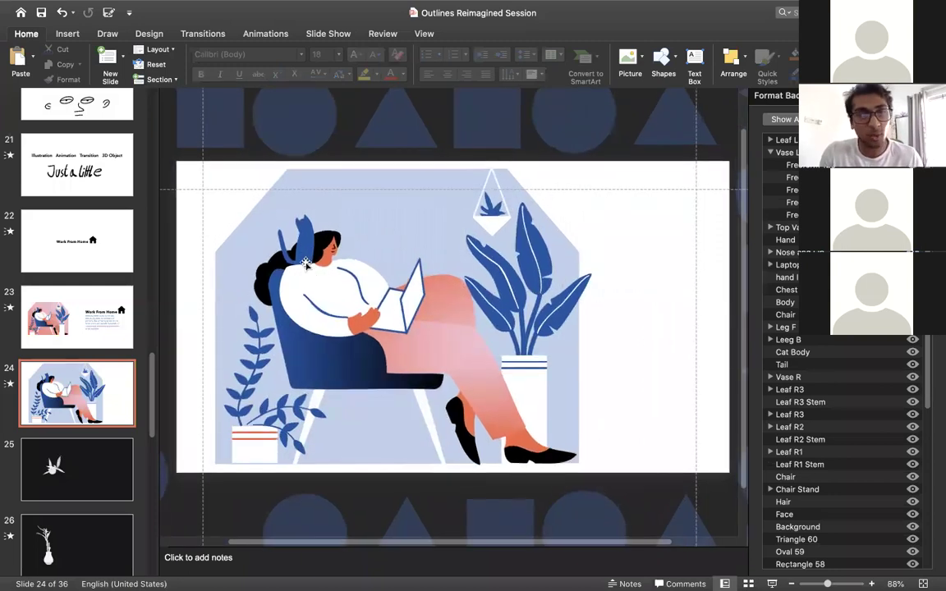
pyautogui.scroll(-1, 305, 263)
pyautogui.scroll(-3, 306, 263)
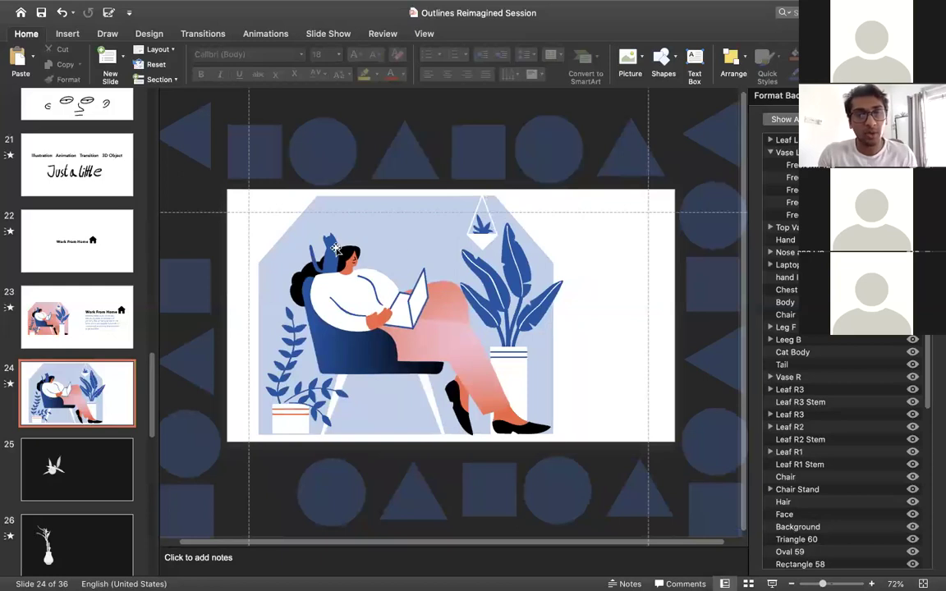
pyautogui.click(396, 232)
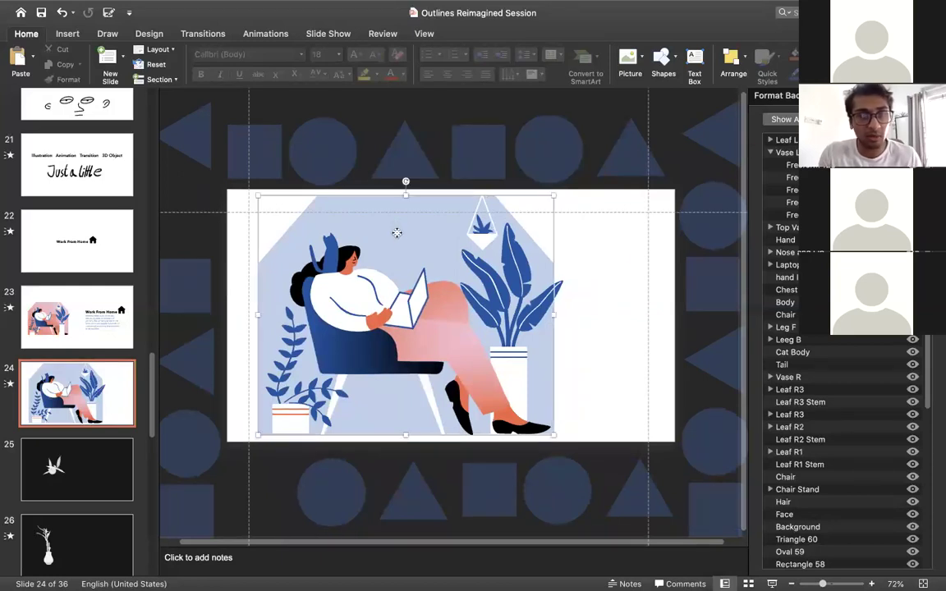
pyautogui.click(89, 343)
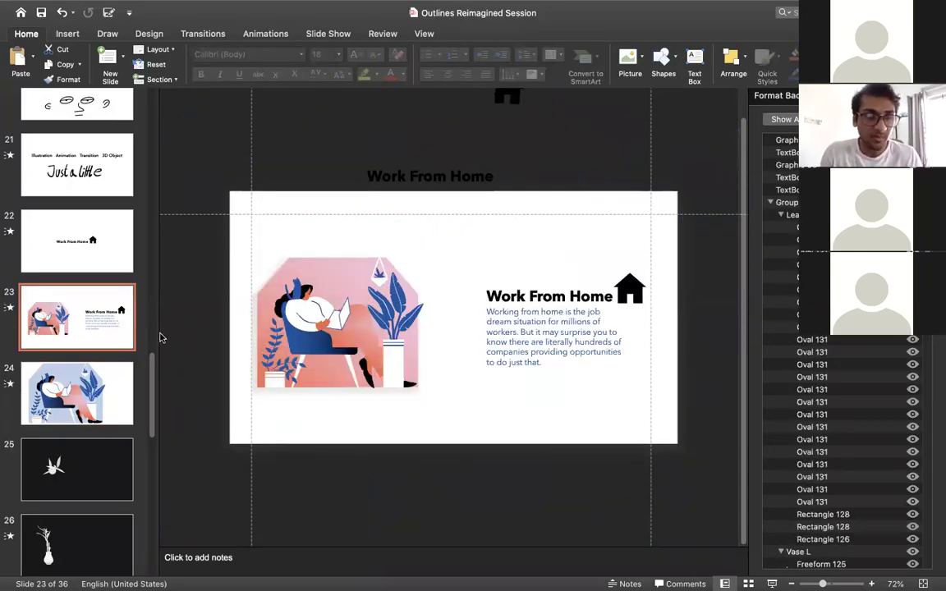
pyautogui.click(93, 379)
pyautogui.click(404, 245)
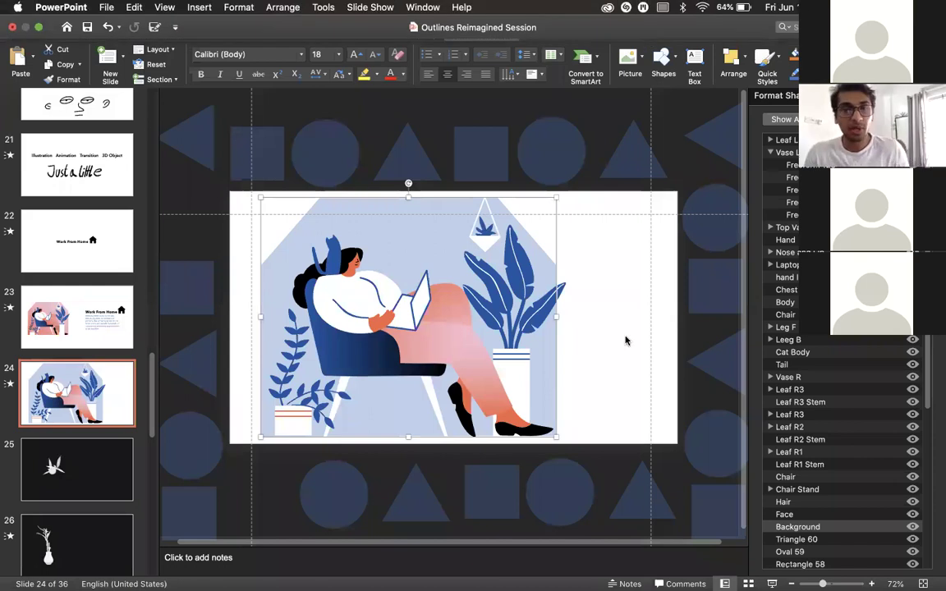
pyautogui.click(788, 97)
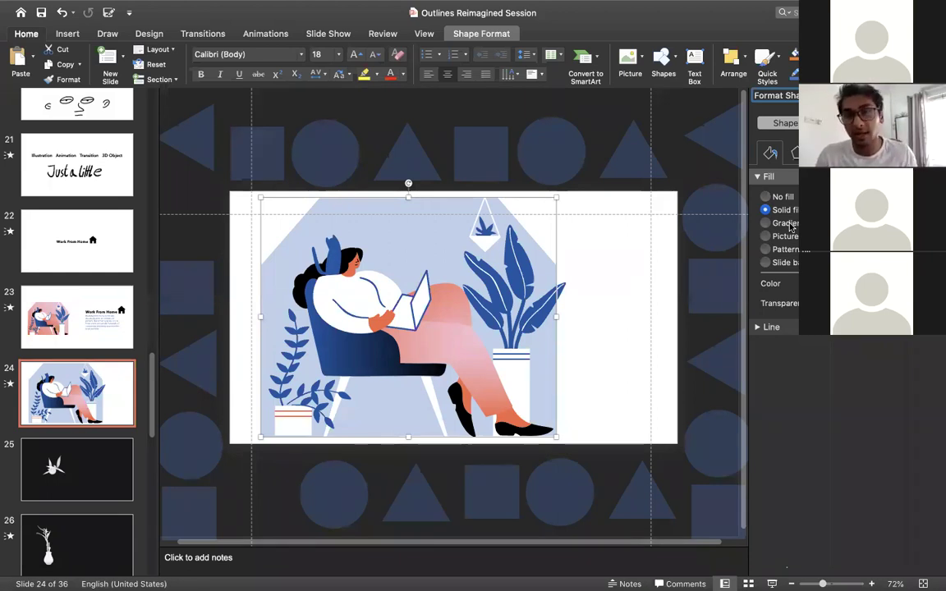
pyautogui.click(788, 223)
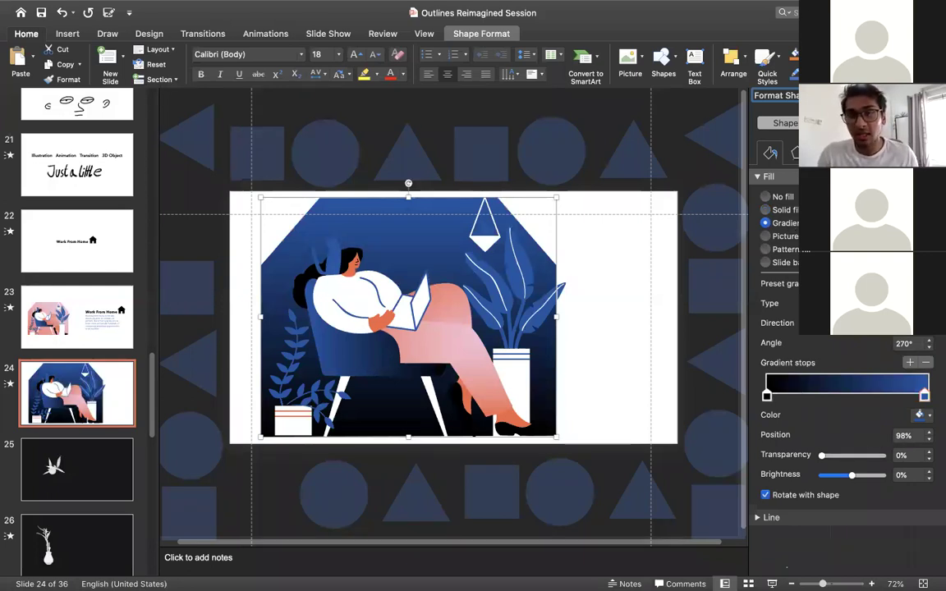
# Colour the background gradient's first stop orange and its last stop light pink, using the recent colours.
pyautogui.click(766, 397)
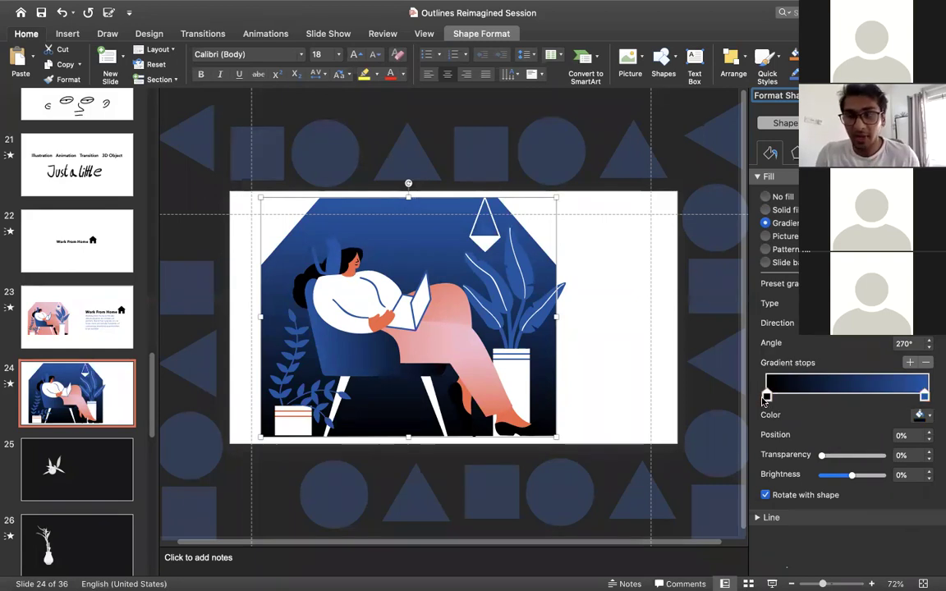
pyautogui.click(931, 417)
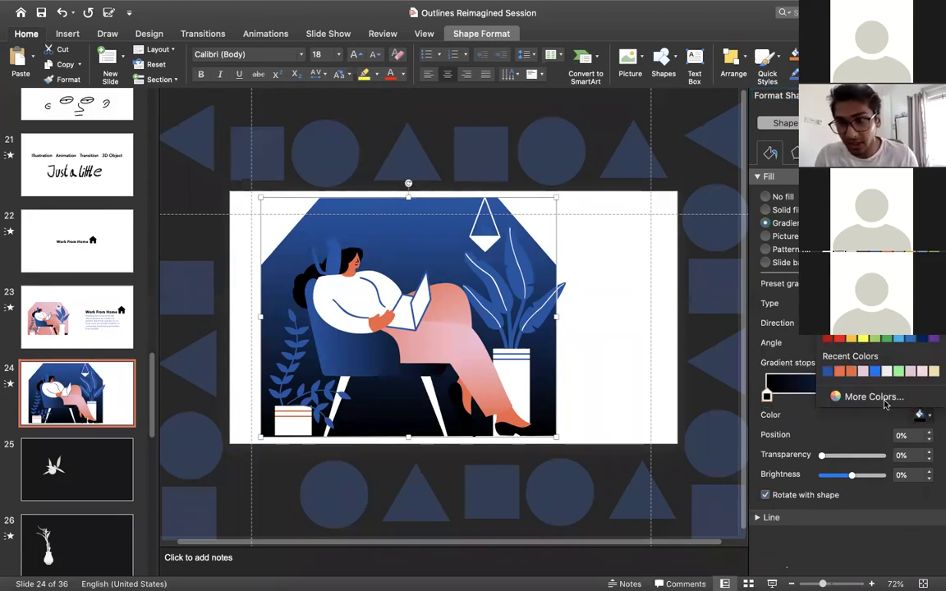
pyautogui.click(851, 371)
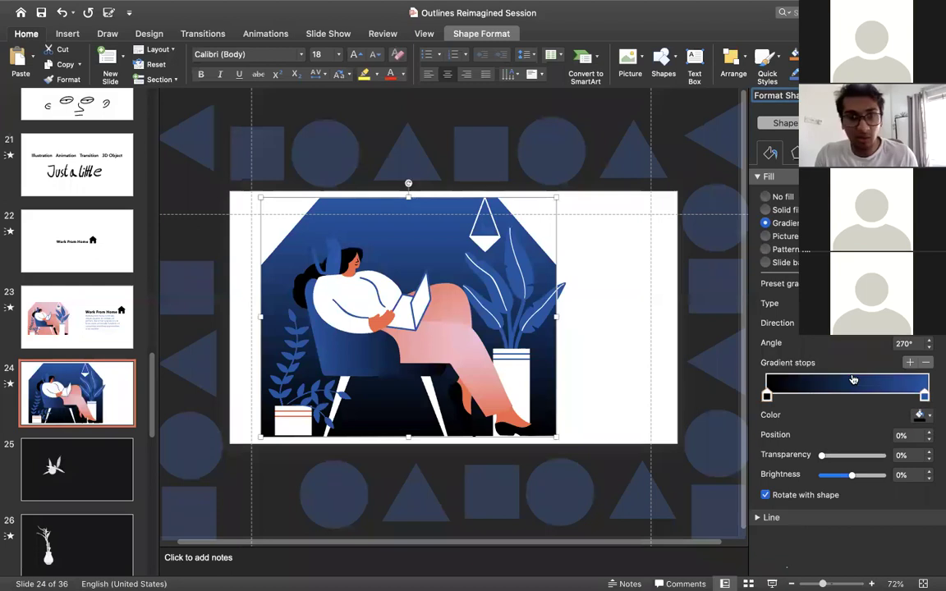
pyautogui.click(924, 395)
pyautogui.click(923, 415)
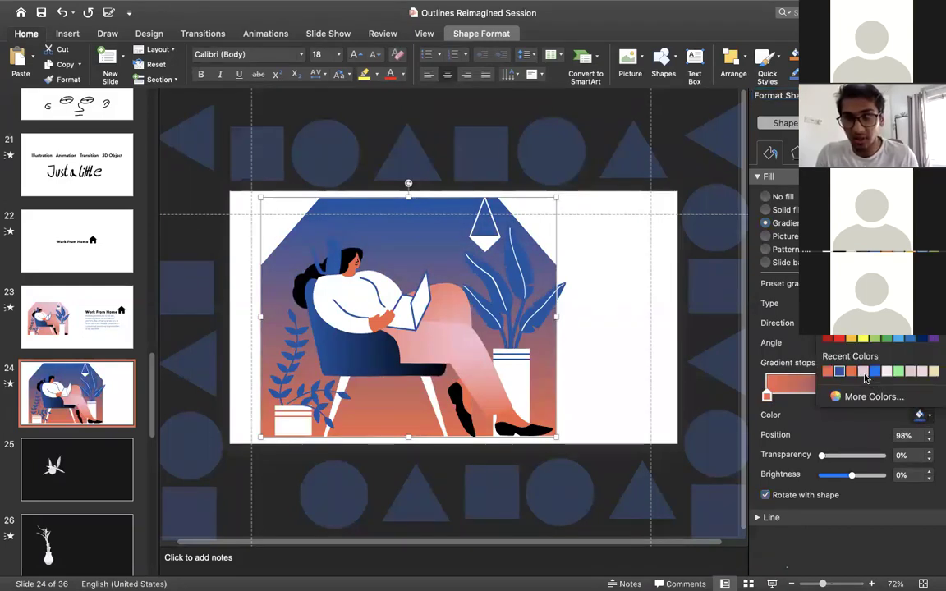
pyautogui.click(863, 371)
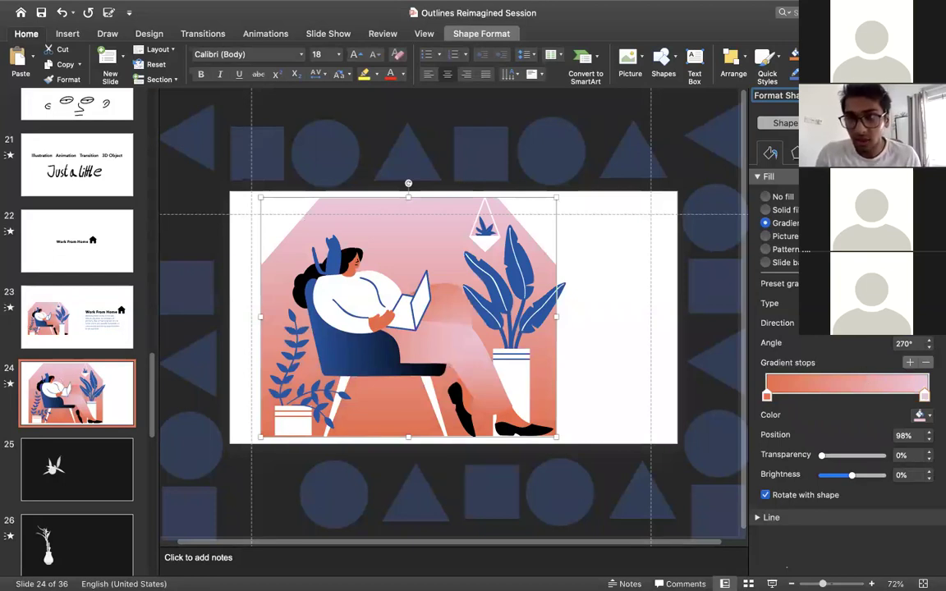
# Set the background gradient to a diagonal direction with a 315° angle and deselect the shape.
pyautogui.click(903, 322)
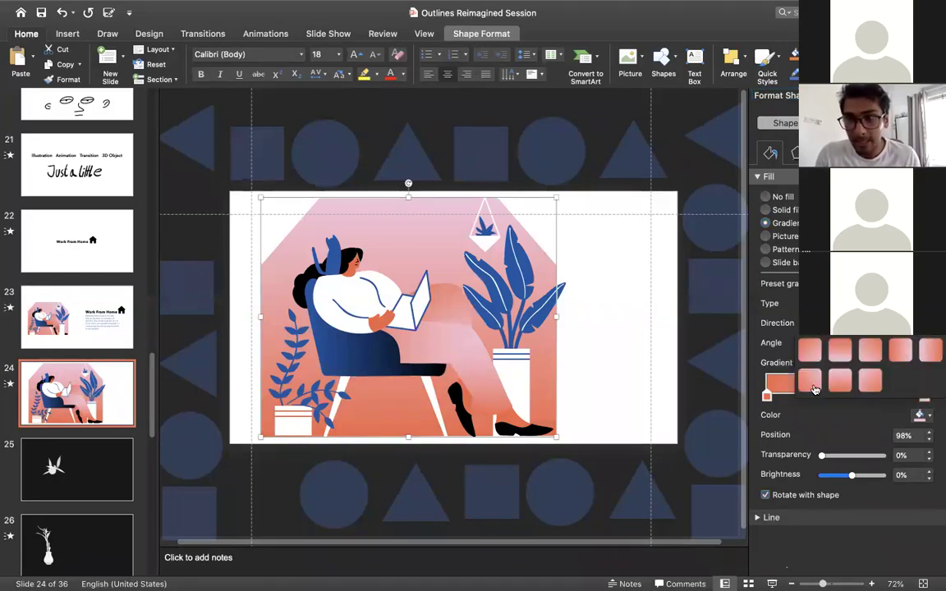
pyautogui.click(814, 387)
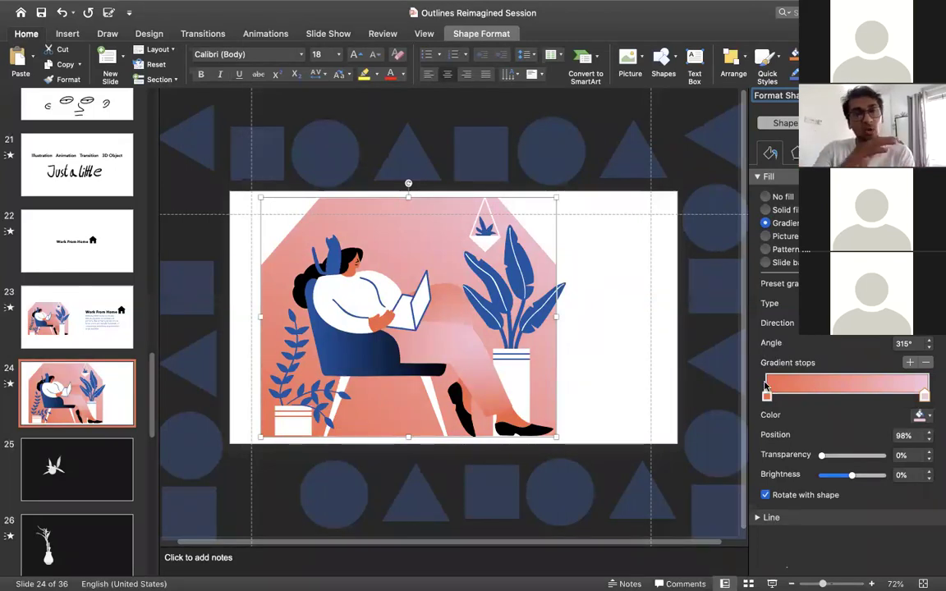
pyautogui.click(618, 347)
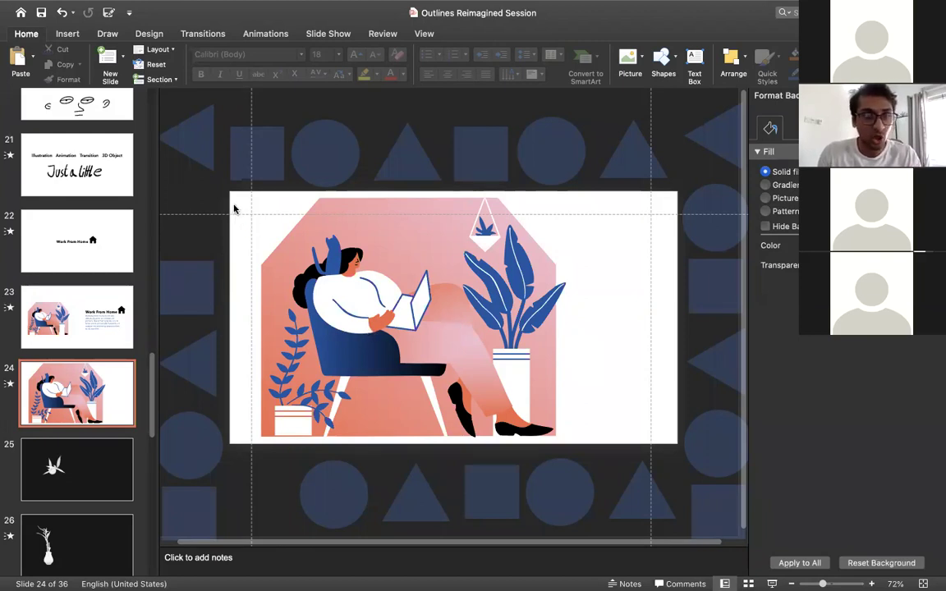
# Group all parts of the illustration and shrink the group proportionally toward its lower-left corner.
pyautogui.moveTo(228, 194); pyautogui.dragTo(652, 454)
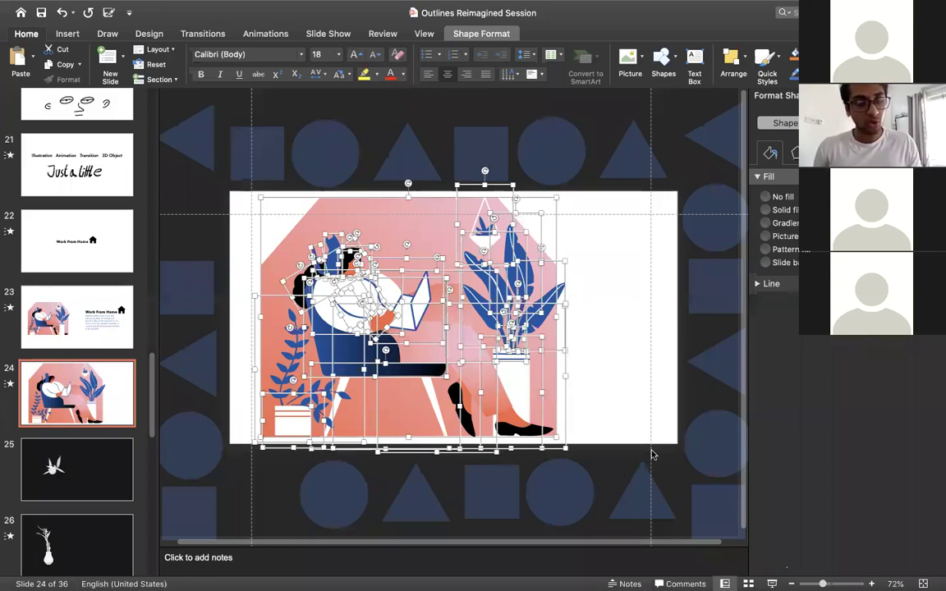
pyautogui.press('super+alt+g')
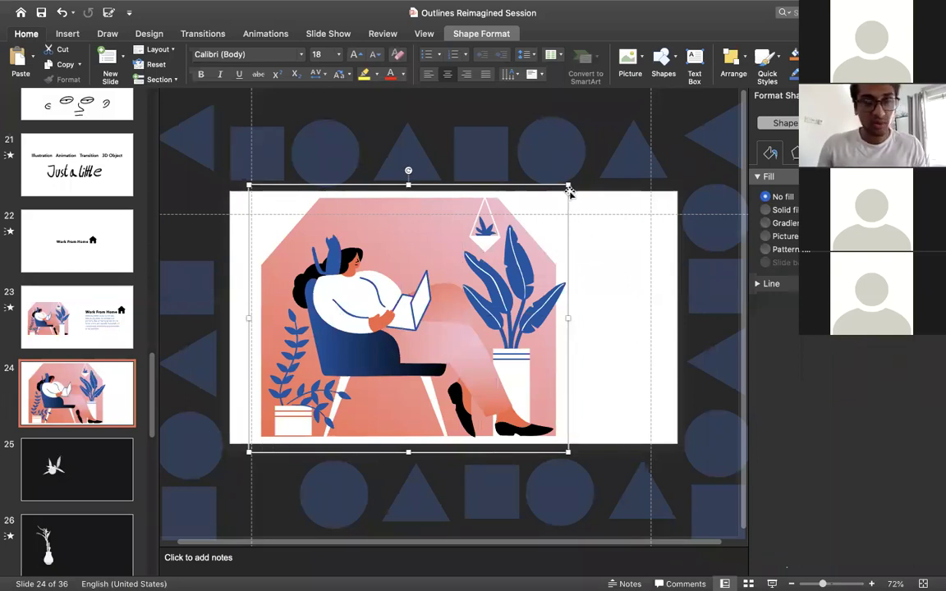
pyautogui.moveTo(570, 191); pyautogui.dragTo(428, 319)
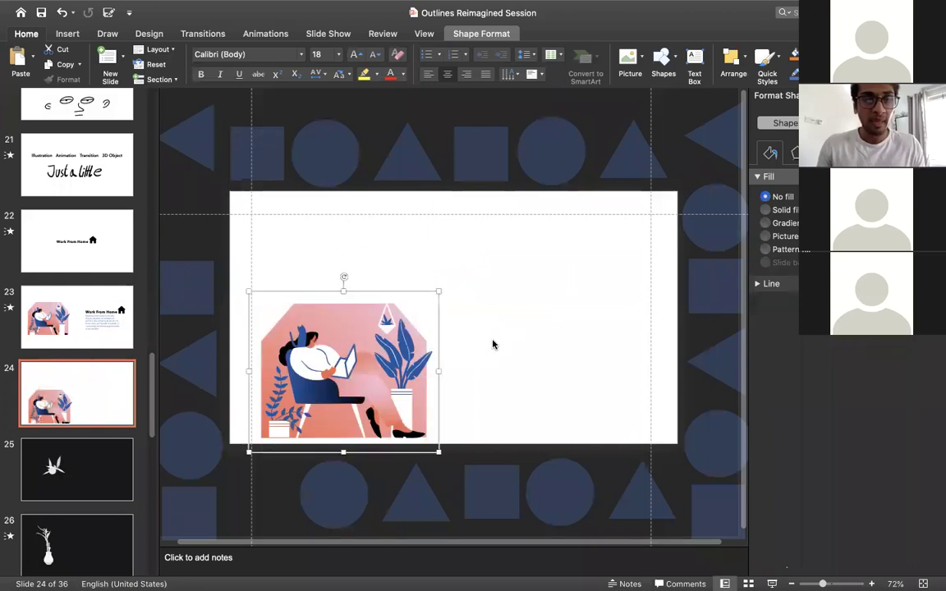
# Delete all the blue decorative shapes surrounding slide 24, keeping the grouped illustration.
pyautogui.scroll(-5, 490, 344)
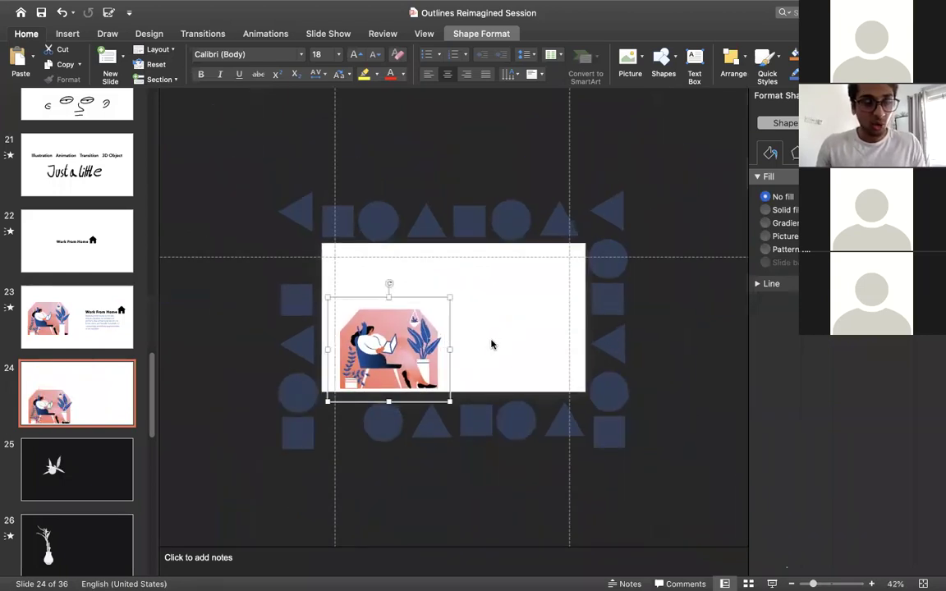
pyautogui.press('super+a')
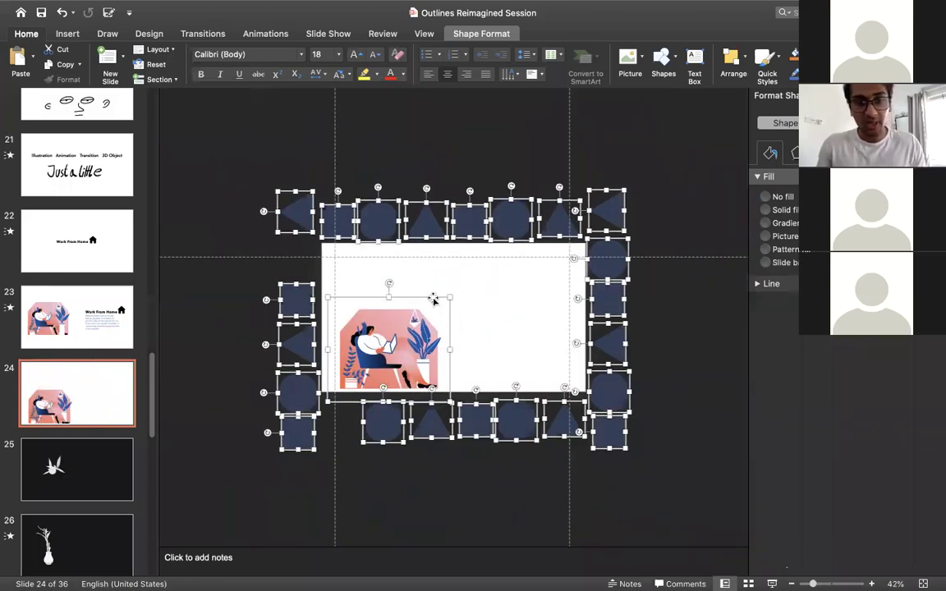
pyautogui.keyDown('shift'); pyautogui.click(428, 297); pyautogui.keyUp('shift')
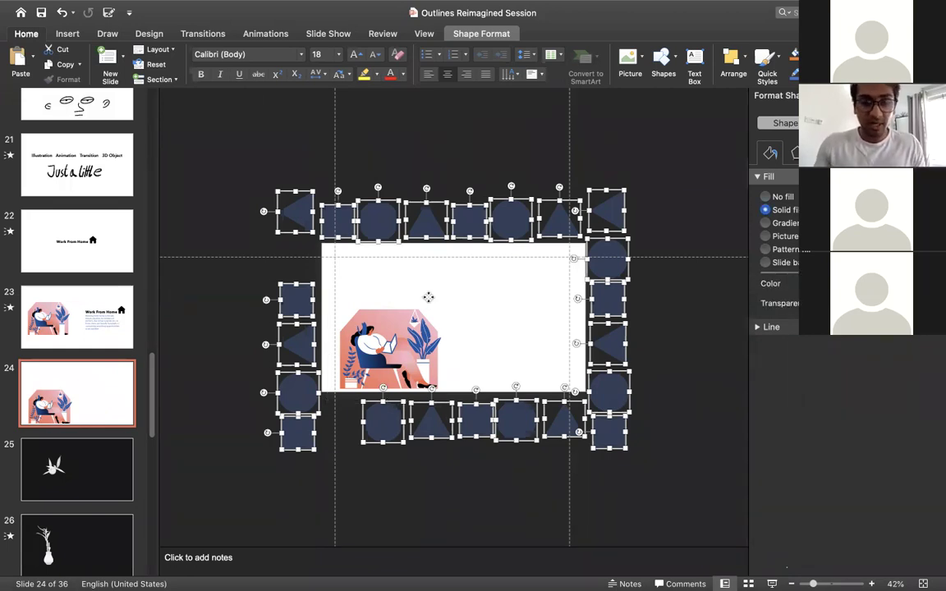
pyautogui.press('BackSpace')
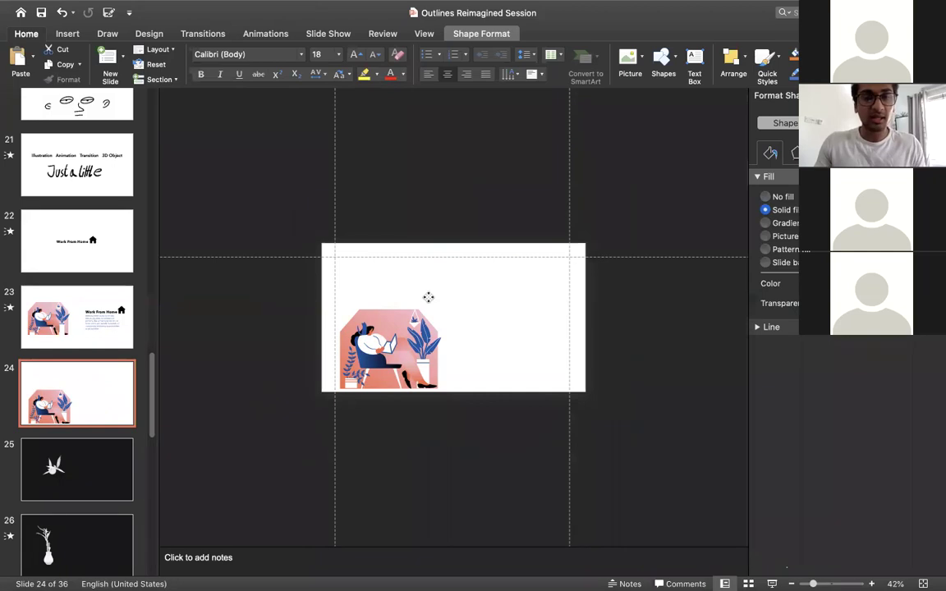
pyautogui.click(428, 297)
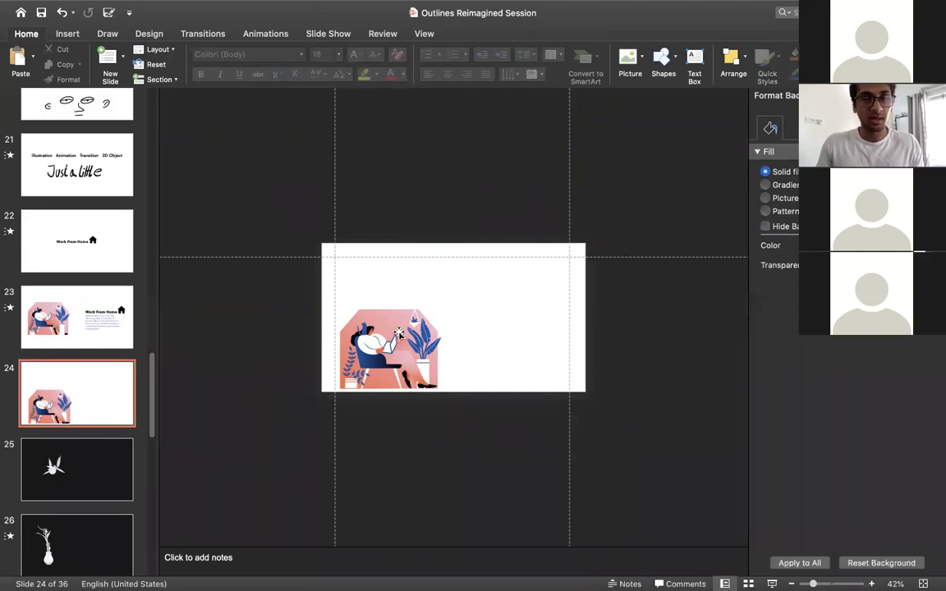
# Move the grouped illustration up to the vertical middle of slide 24, keeping it on the slide's left half.
pyautogui.scroll(5, 399, 332)
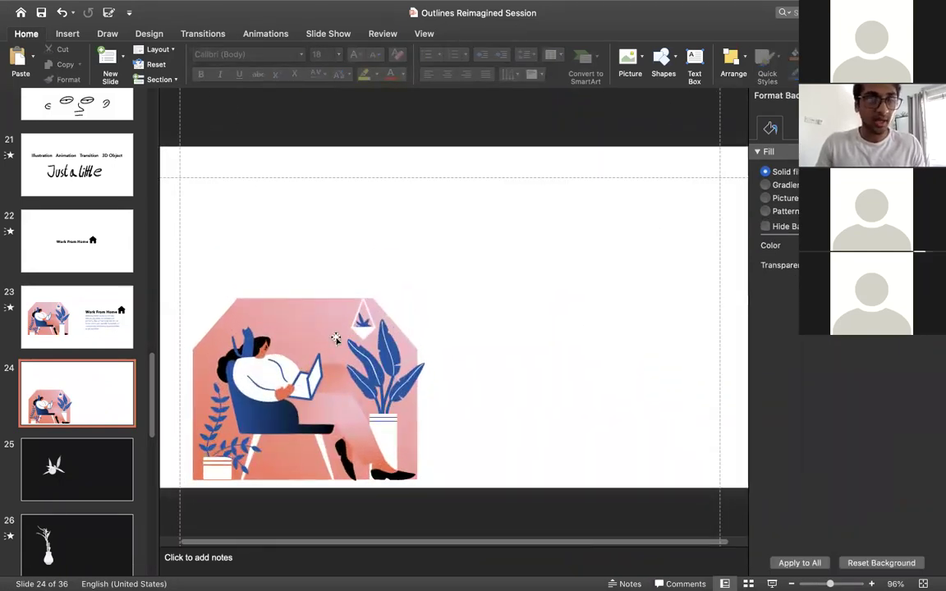
pyautogui.click(336, 338)
pyautogui.moveTo(344, 219); pyautogui.dragTo(344, 215)
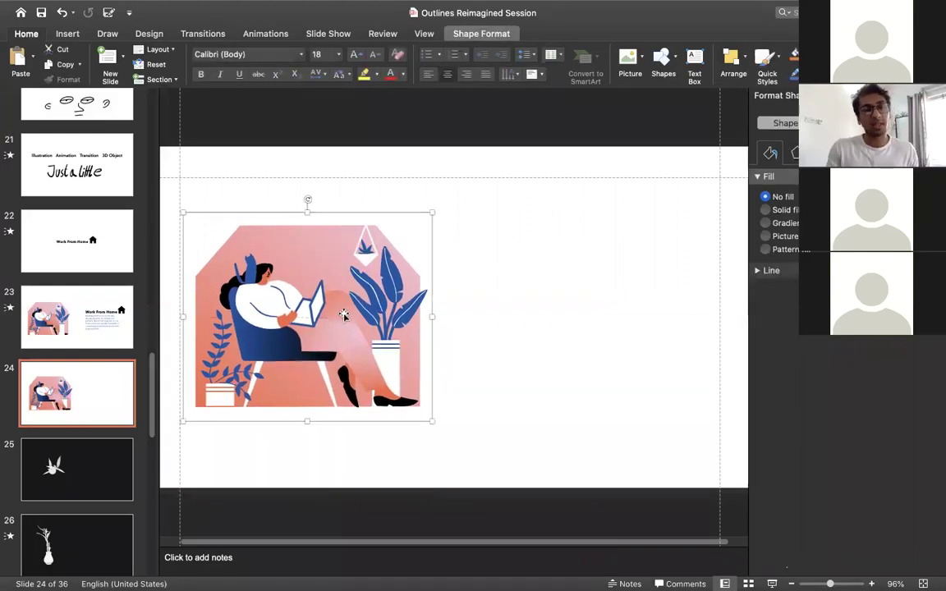
pyautogui.scroll(3, 344, 315)
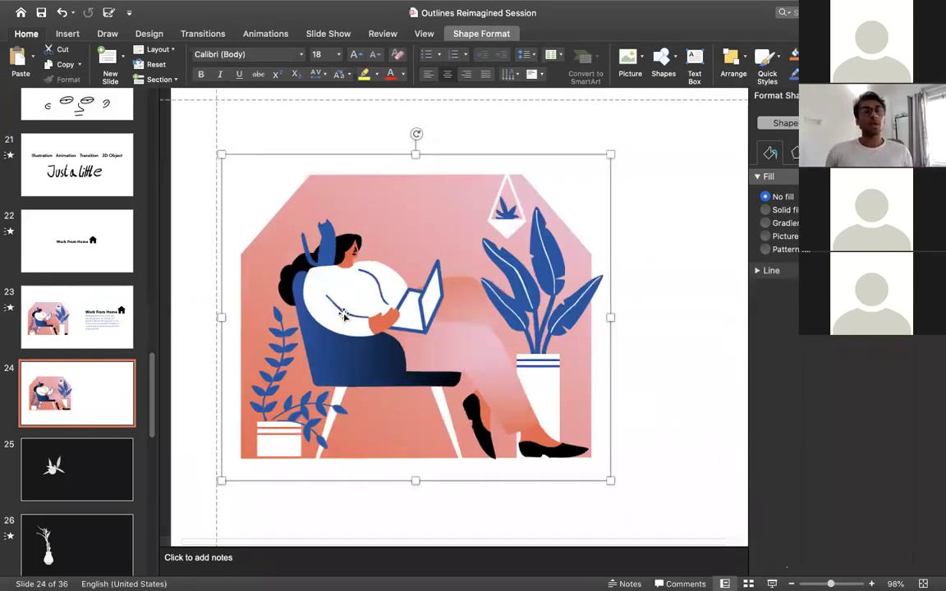
pyautogui.scroll(3, 344, 314)
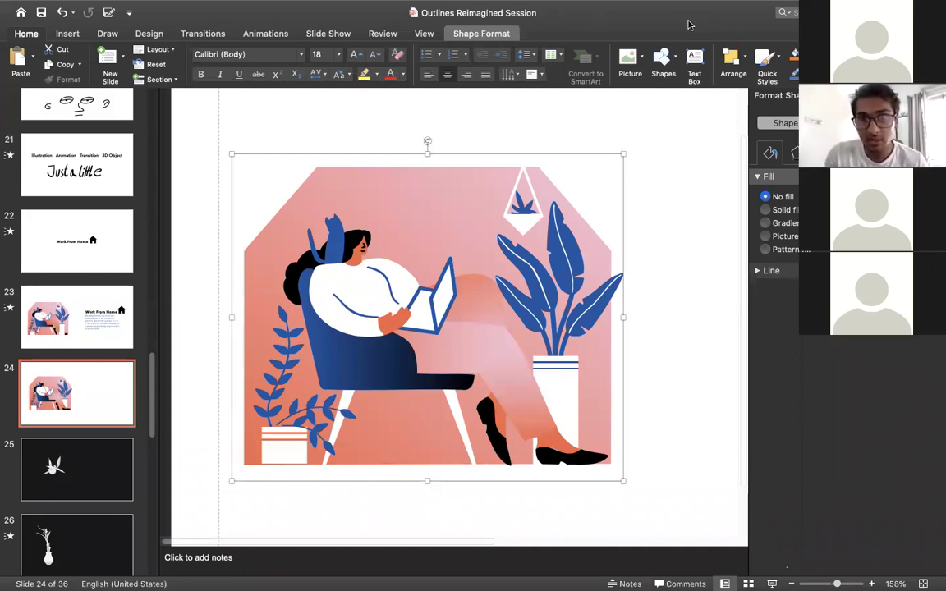
pyautogui.click(472, 37)
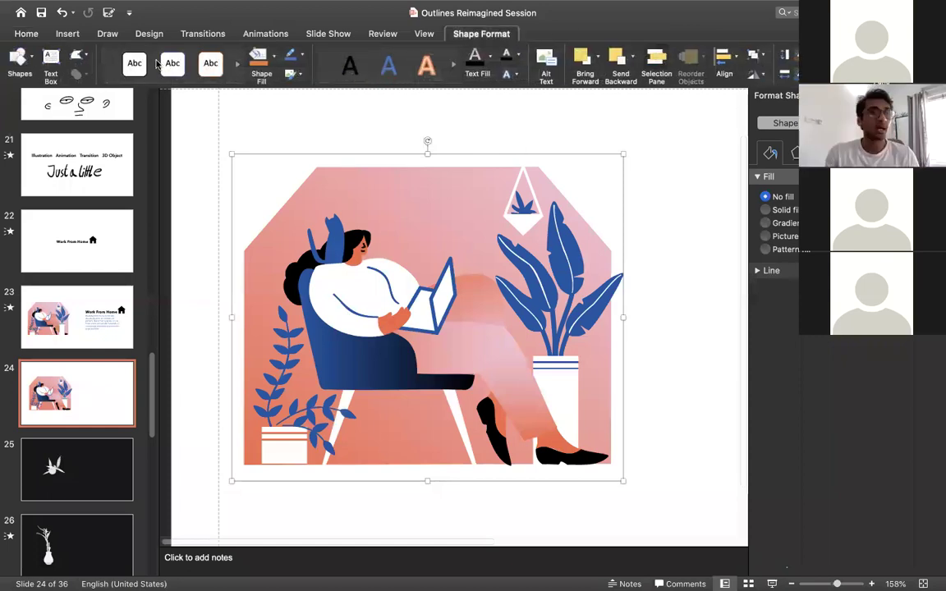
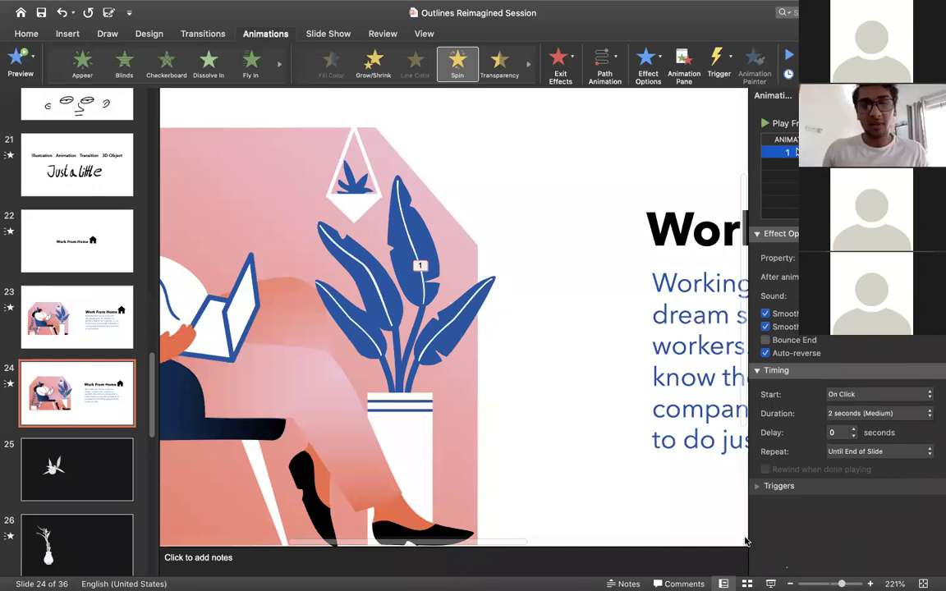
# Play slide 24 as a slide show to check the leaf animation, and return to editing.
pyautogui.click(800, 558)
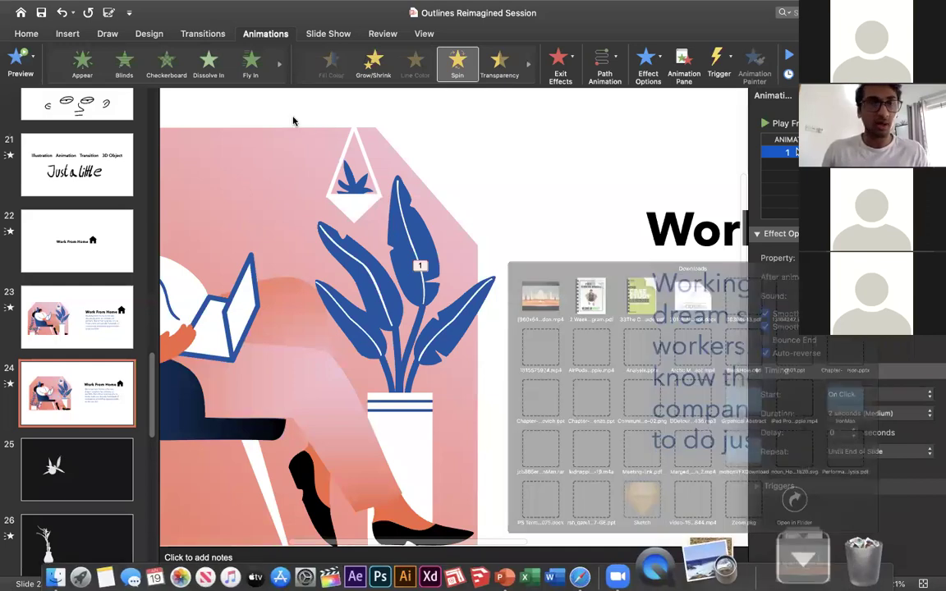
pyautogui.click(672, 324)
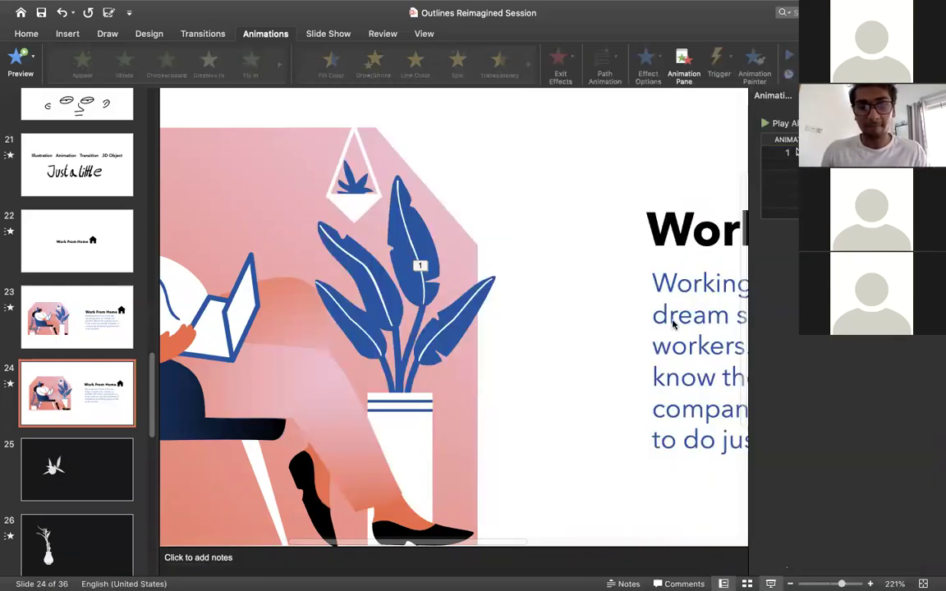
pyautogui.press('super+Return')
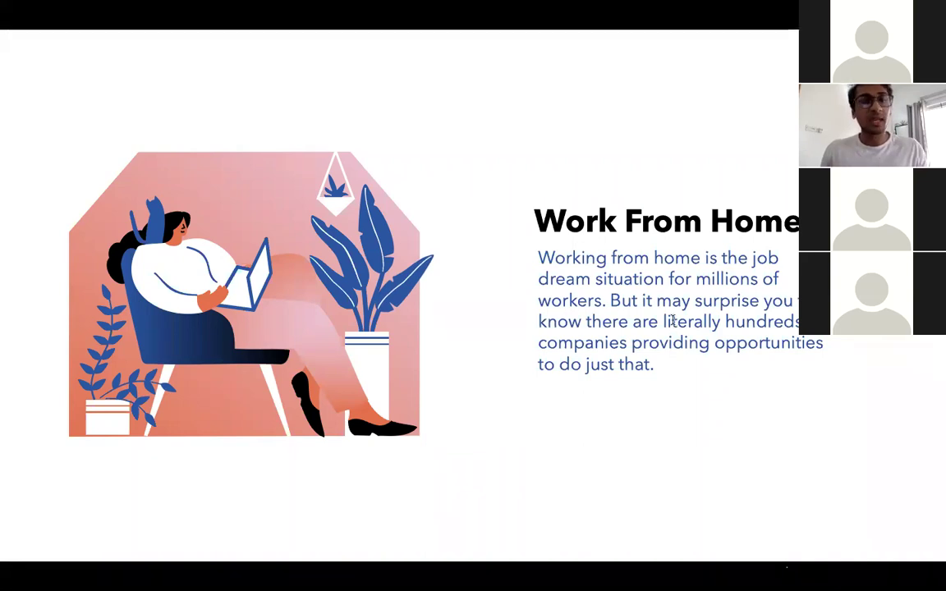
pyautogui.press('Escape')
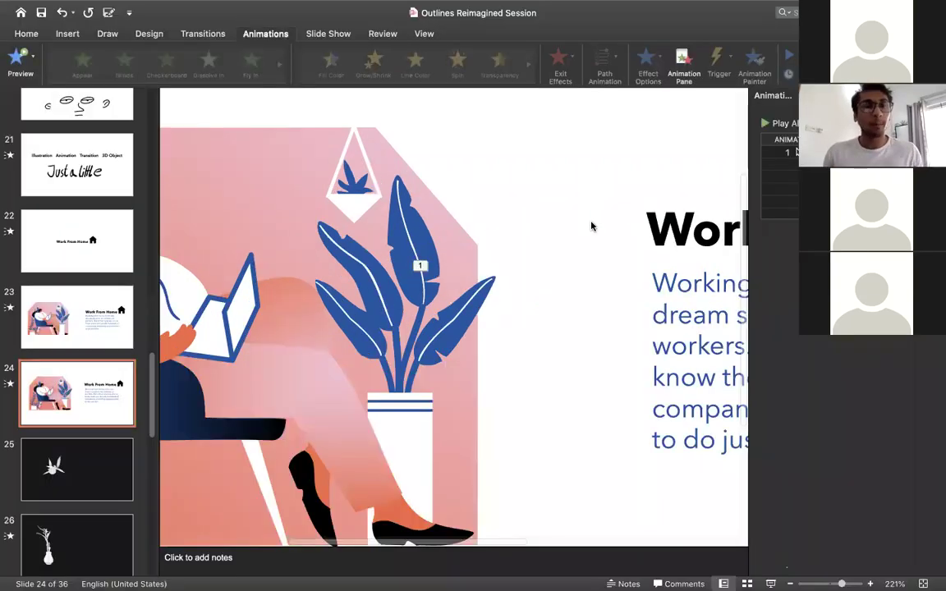
# Set the right leaf's Spin animation to start With Previous and copy it to the lower-left leaf with the Animation Painter.
pyautogui.click(484, 296)
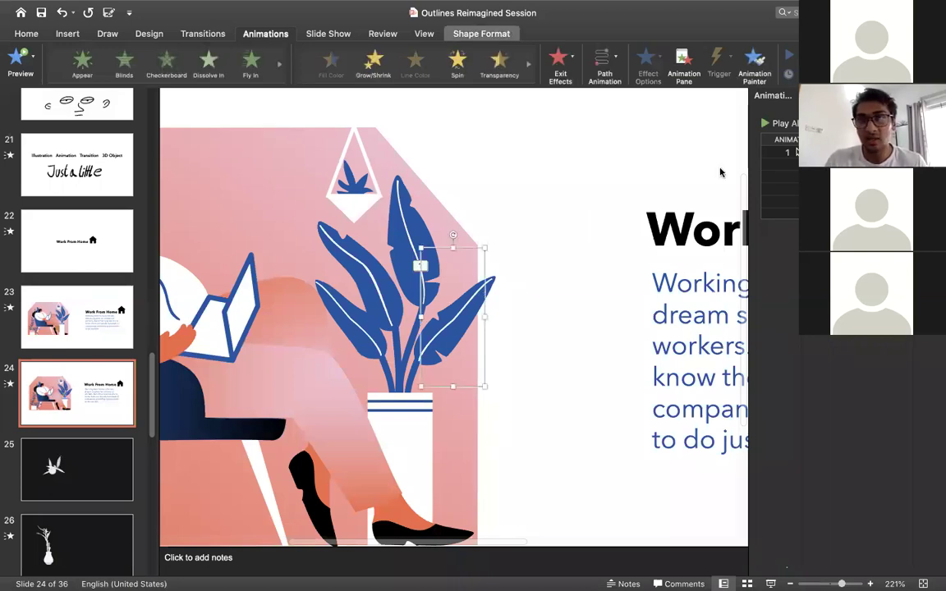
pyautogui.click(789, 152)
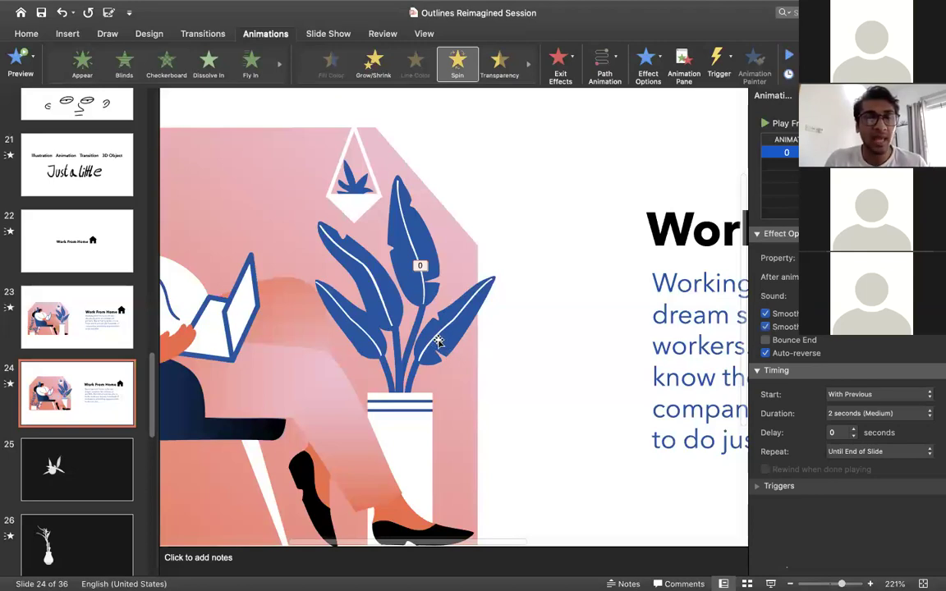
pyautogui.click(343, 325)
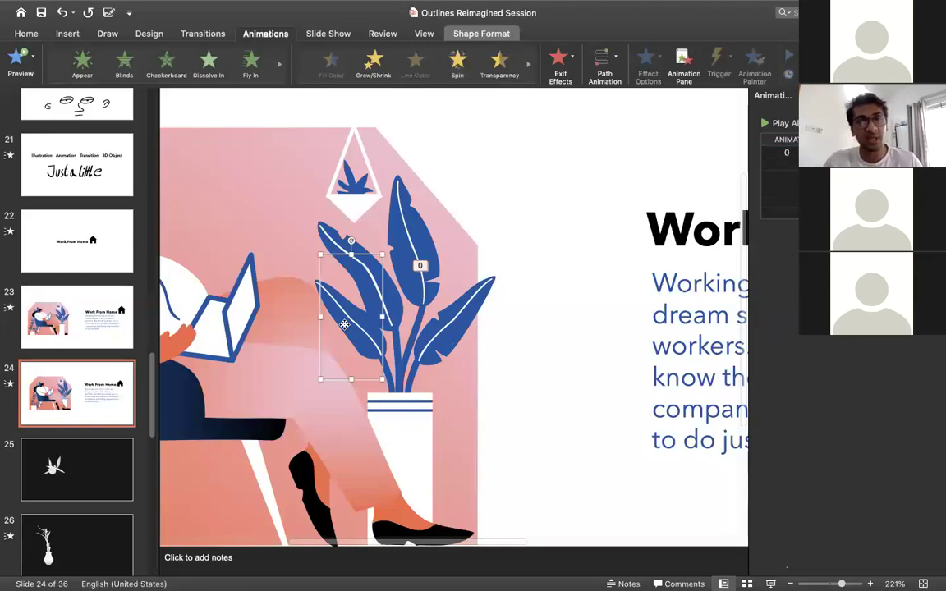
pyautogui.click(440, 336)
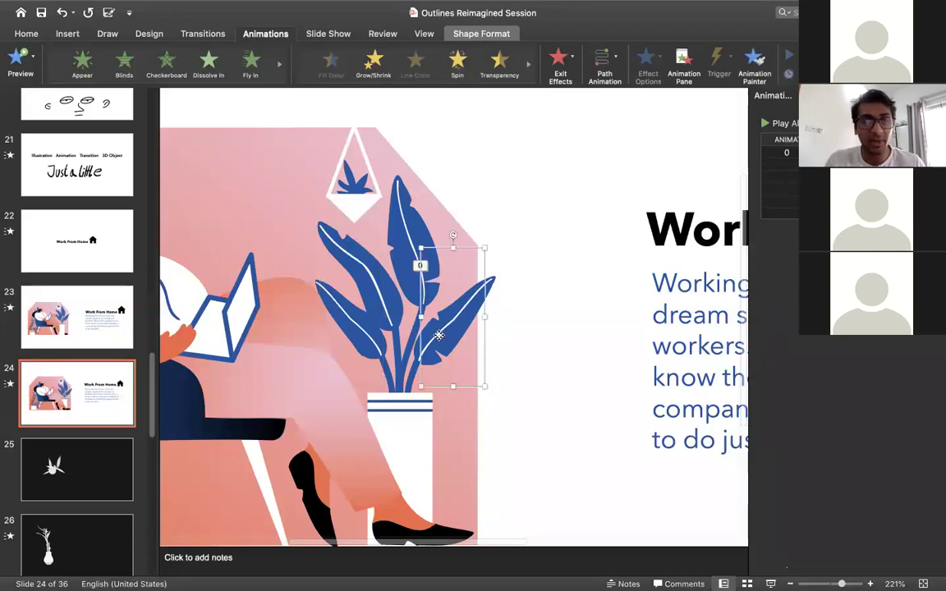
pyautogui.click(756, 67)
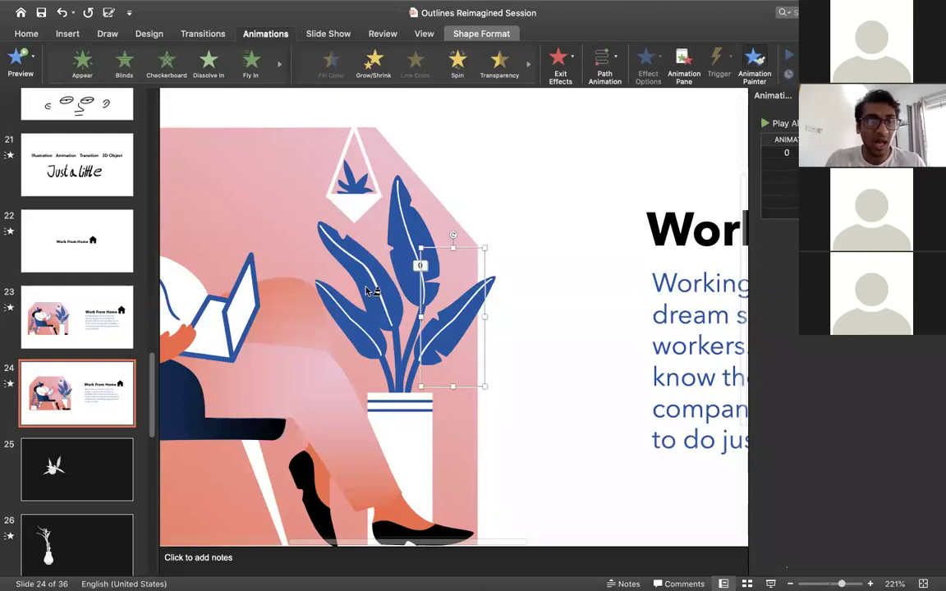
pyautogui.click(346, 316)
pyautogui.scroll(-3, 342, 310)
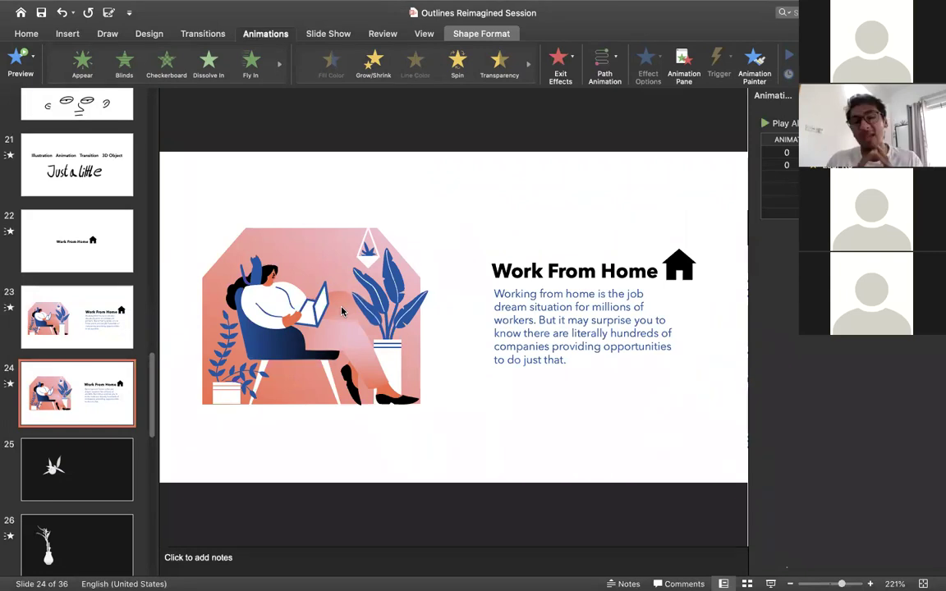
pyautogui.scroll(3, 341, 310)
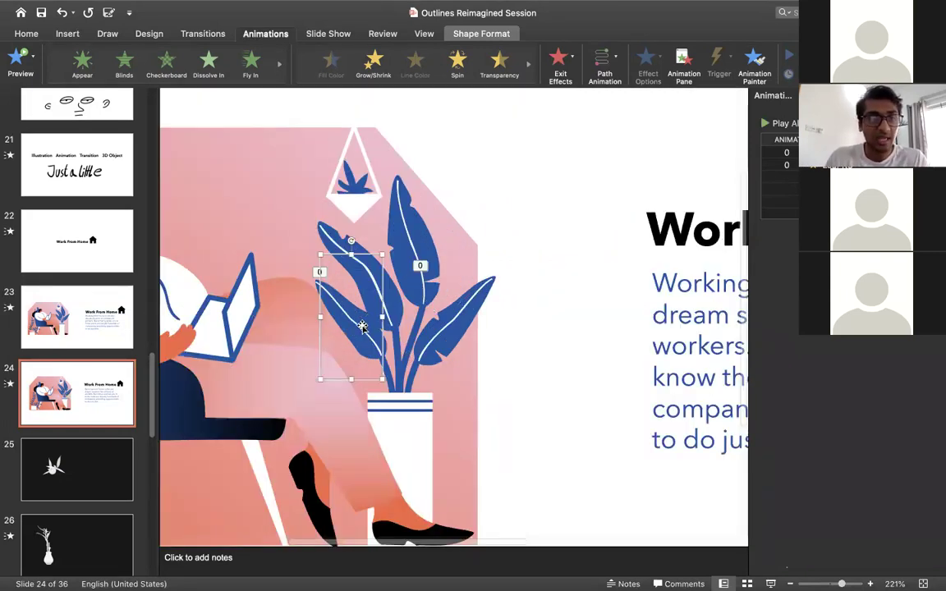
# Set the lower-left leaf's Spin animation direction to Counterclockwise.
pyautogui.press('Escape')
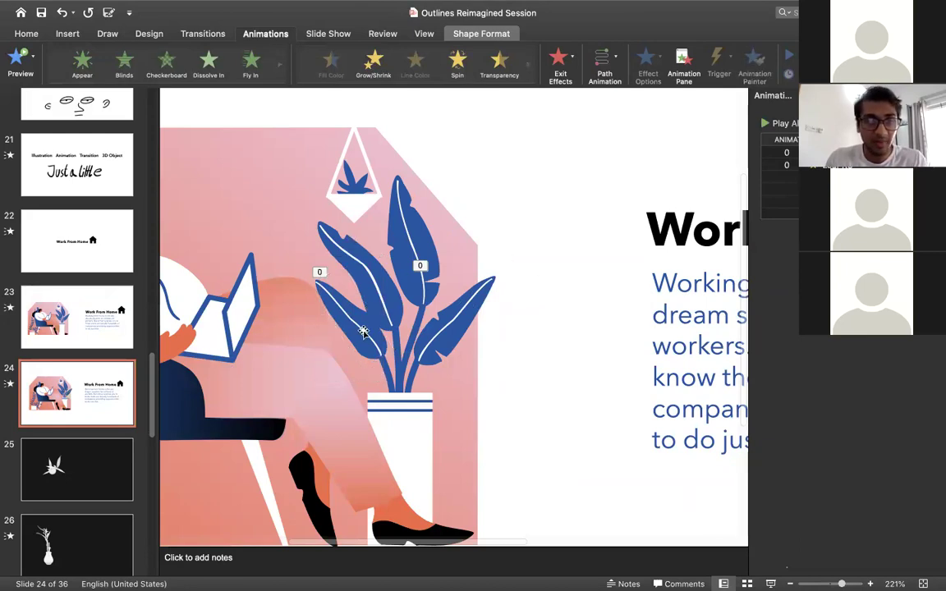
pyautogui.click(368, 326)
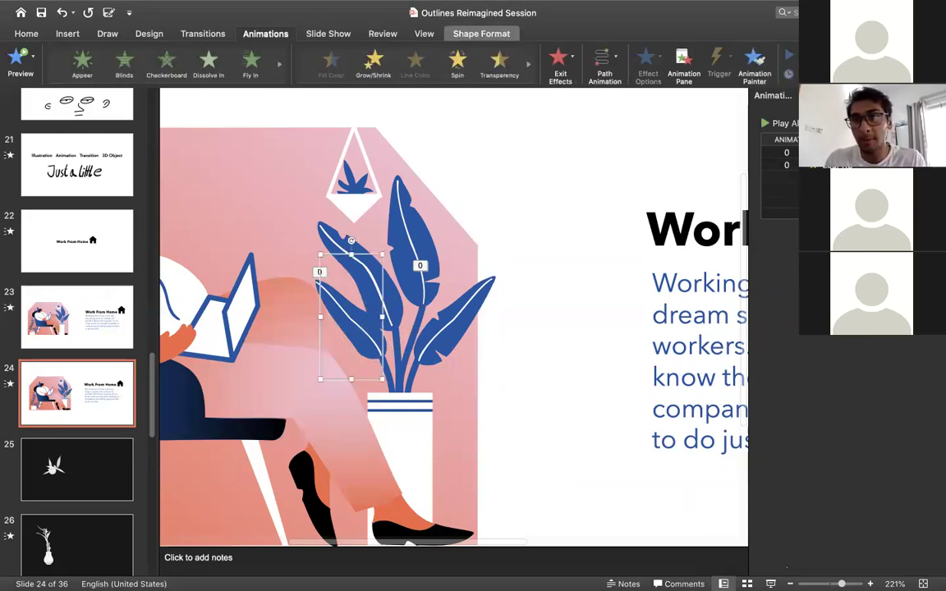
pyautogui.click(779, 165)
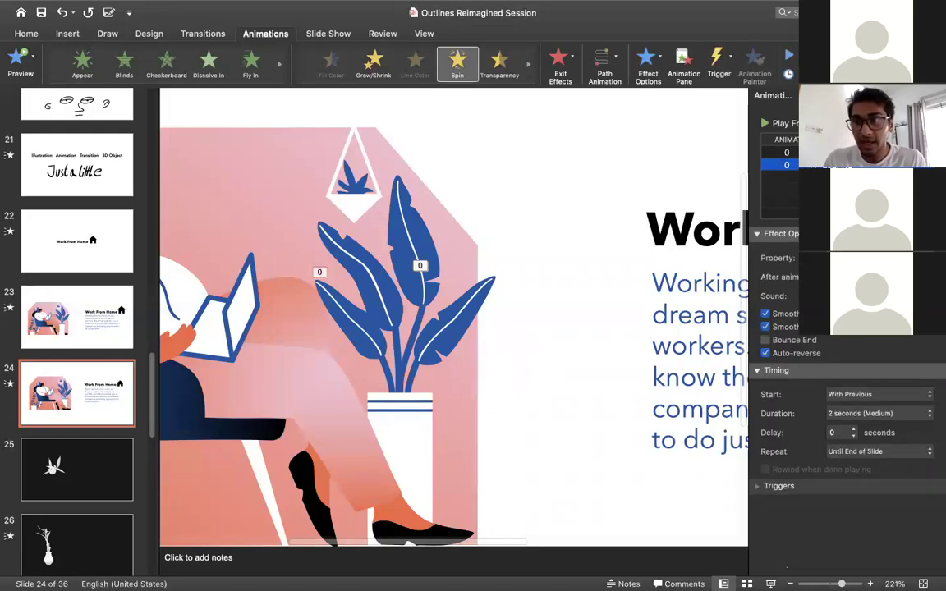
pyautogui.click(860, 336)
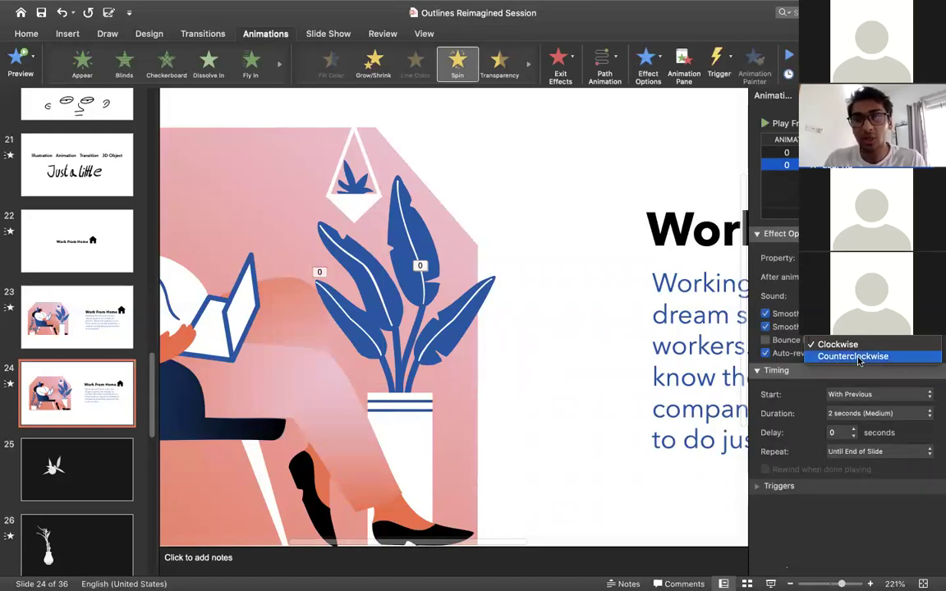
pyautogui.click(859, 358)
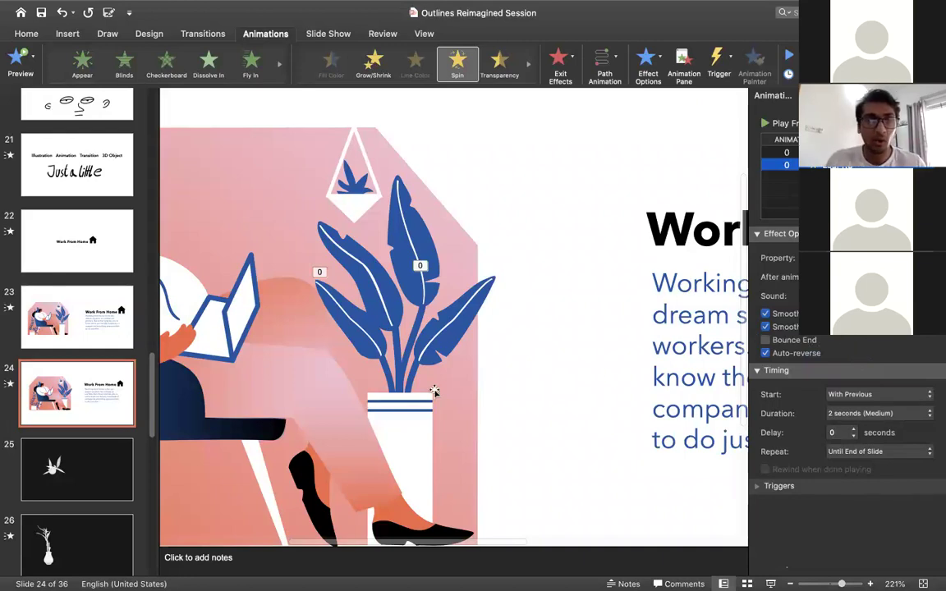
# Move the cat's tail out of the illustration to the blank area above its upper-left corner on slide 24.
pyautogui.scroll(-5, 435, 390)
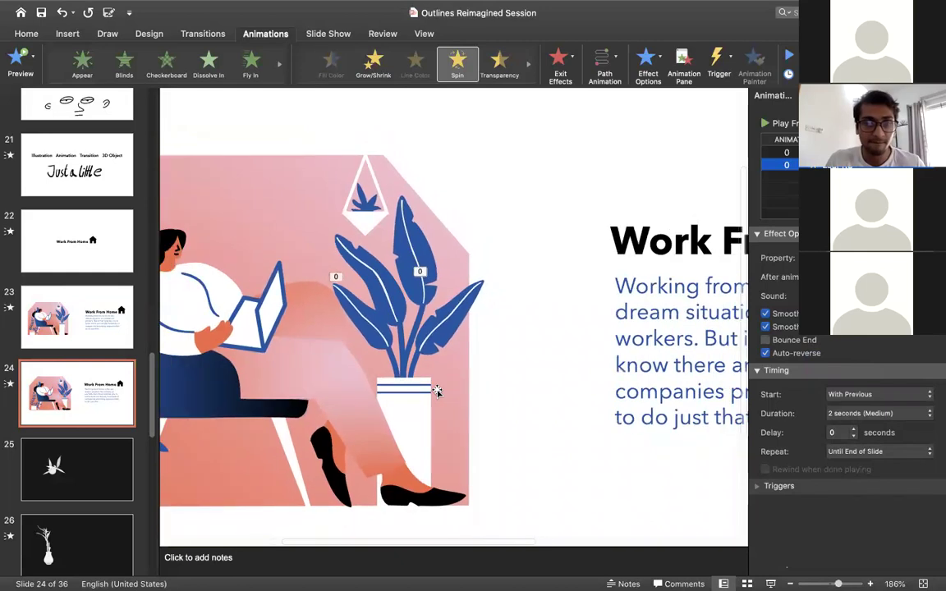
pyautogui.scroll(-3, 411, 389)
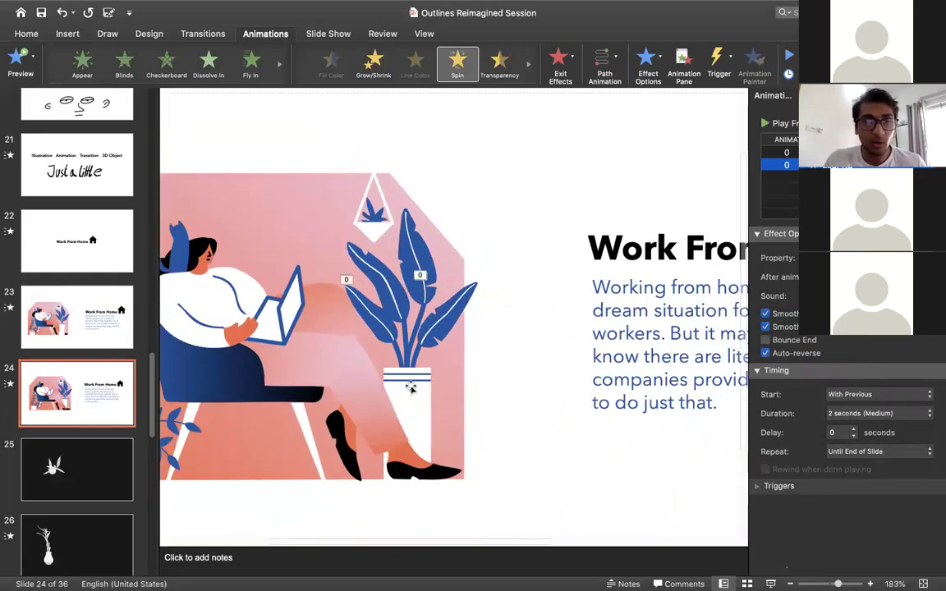
pyautogui.hscroll(-5, 410, 389)
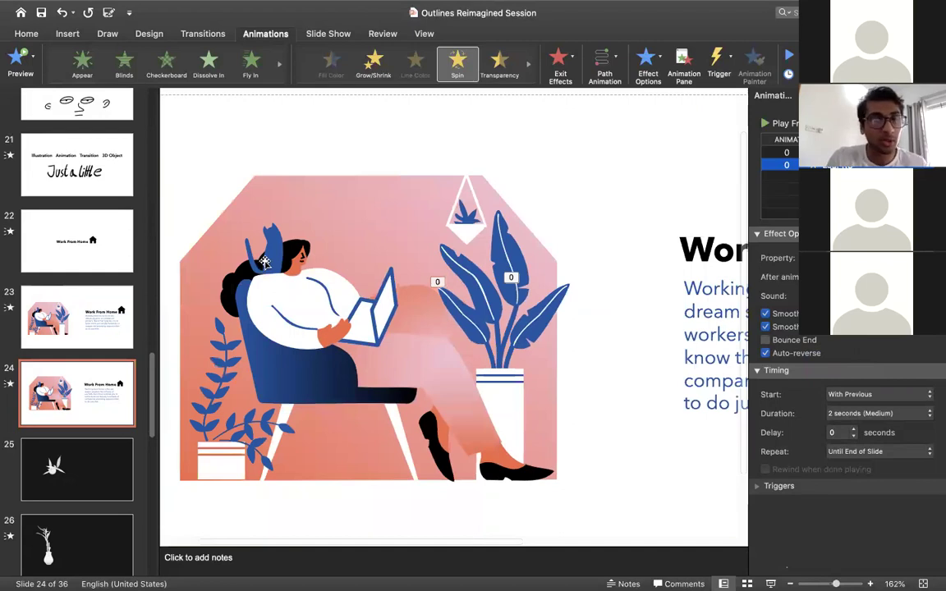
pyautogui.scroll(4, 264, 261)
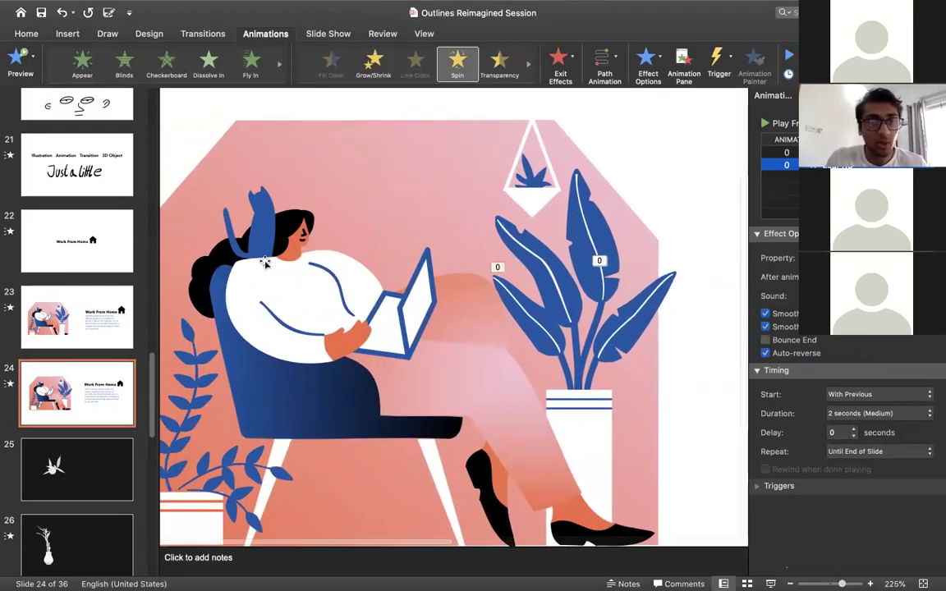
pyautogui.scroll(4, 265, 262)
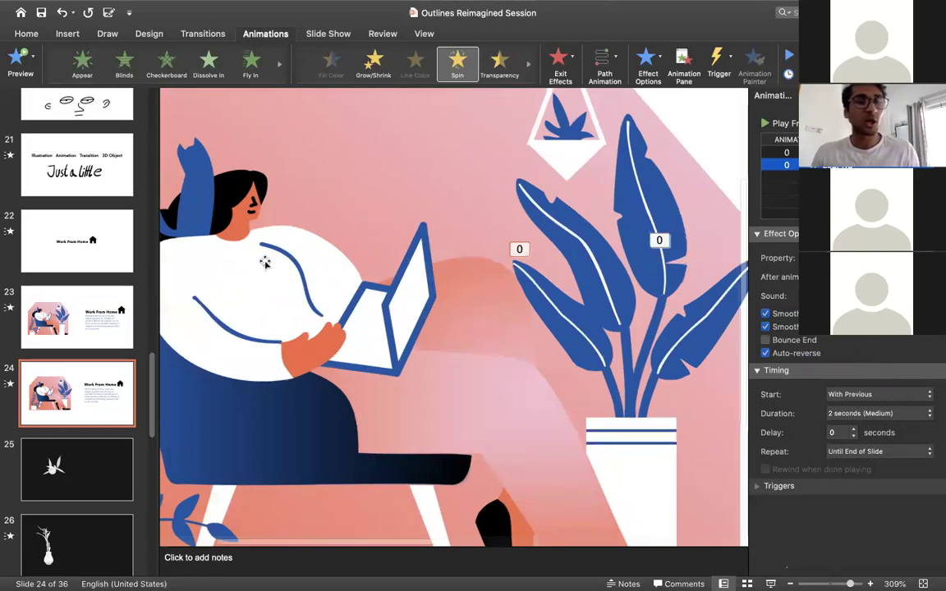
pyautogui.hscroll(-2, 264, 261)
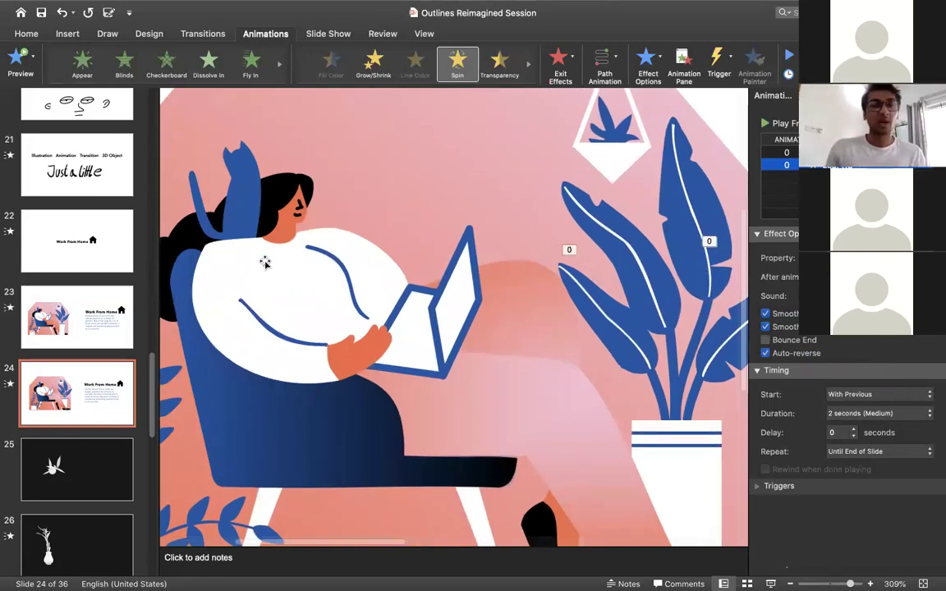
pyautogui.click(206, 218)
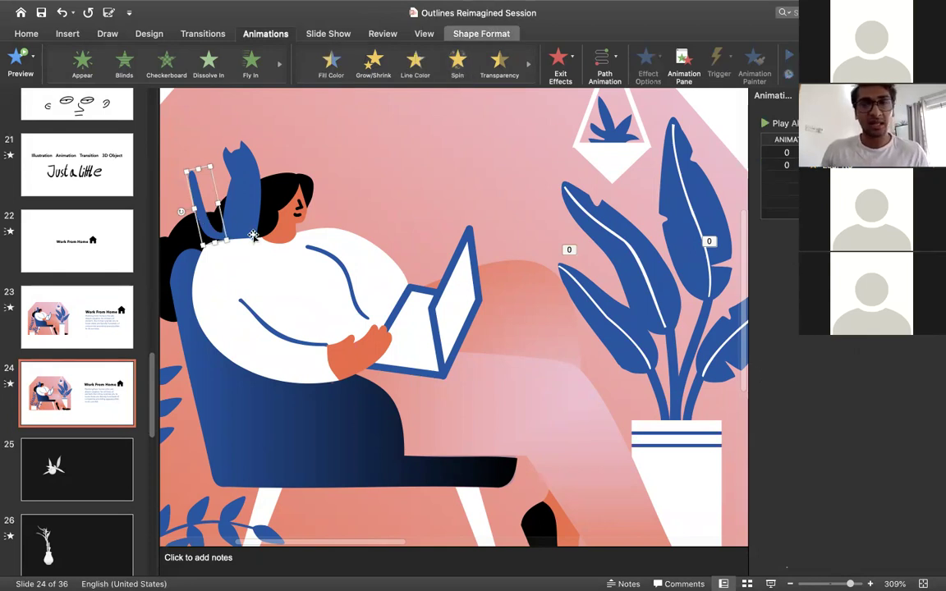
pyautogui.scroll(-2, 254, 236)
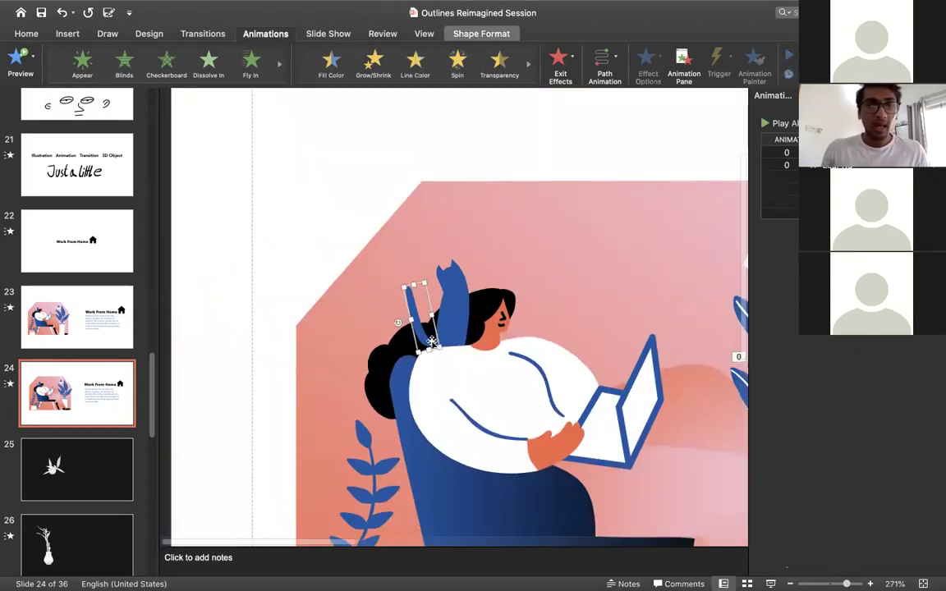
pyautogui.moveTo(413, 327); pyautogui.dragTo(316, 158)
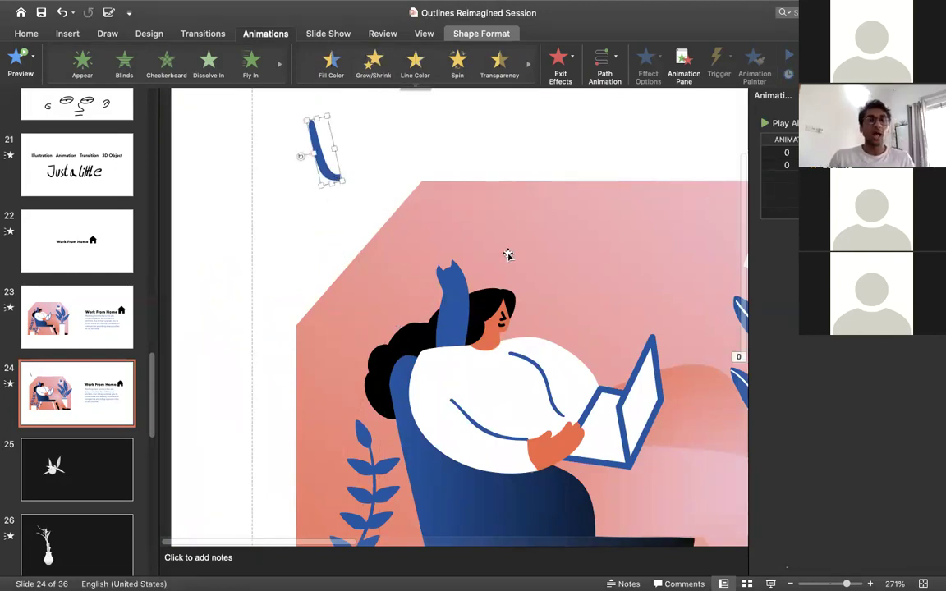
# Add a Spin animation to the detached tail and set it to start With Previous.
pyautogui.click(458, 63)
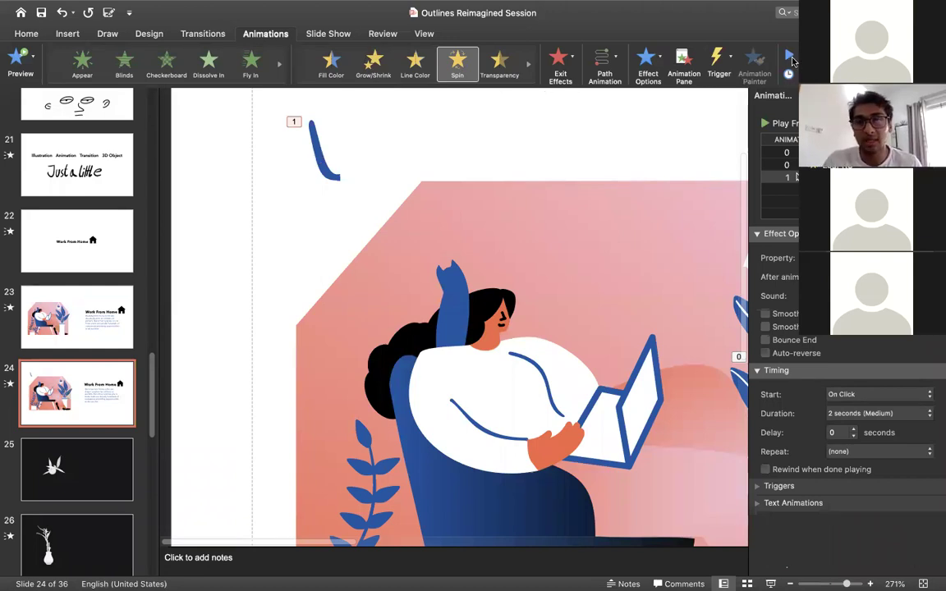
pyautogui.click(795, 176)
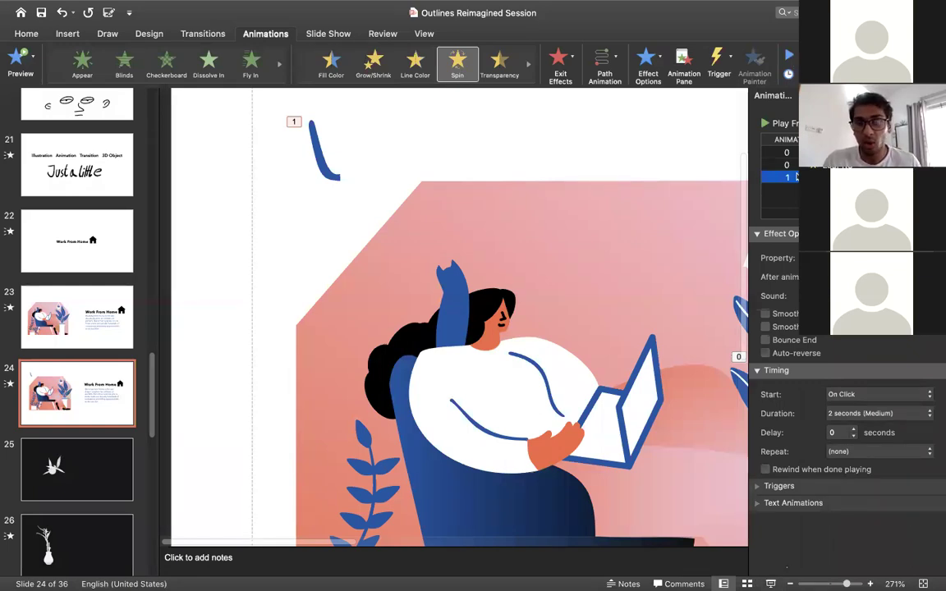
pyautogui.click(791, 57)
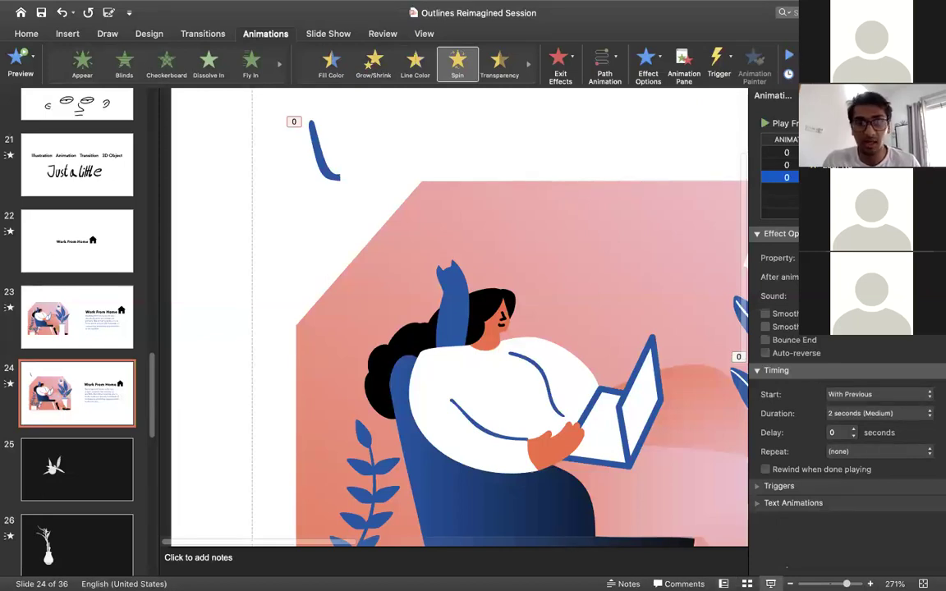
# Play slide 24 as a slide show to check the tail's spin, and return to editing slide 24.
pyautogui.press('super+shift+Return')
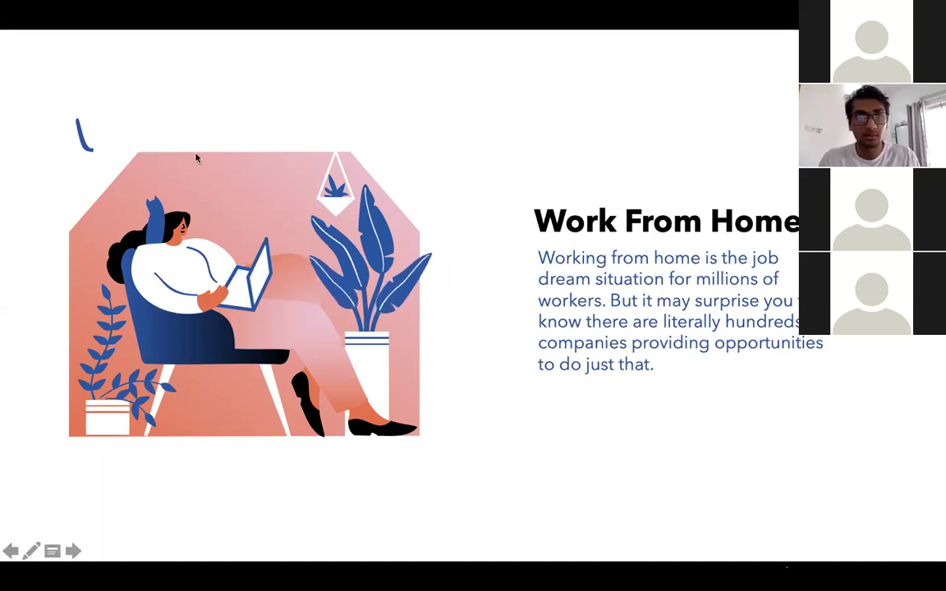
pyautogui.click(214, 104)
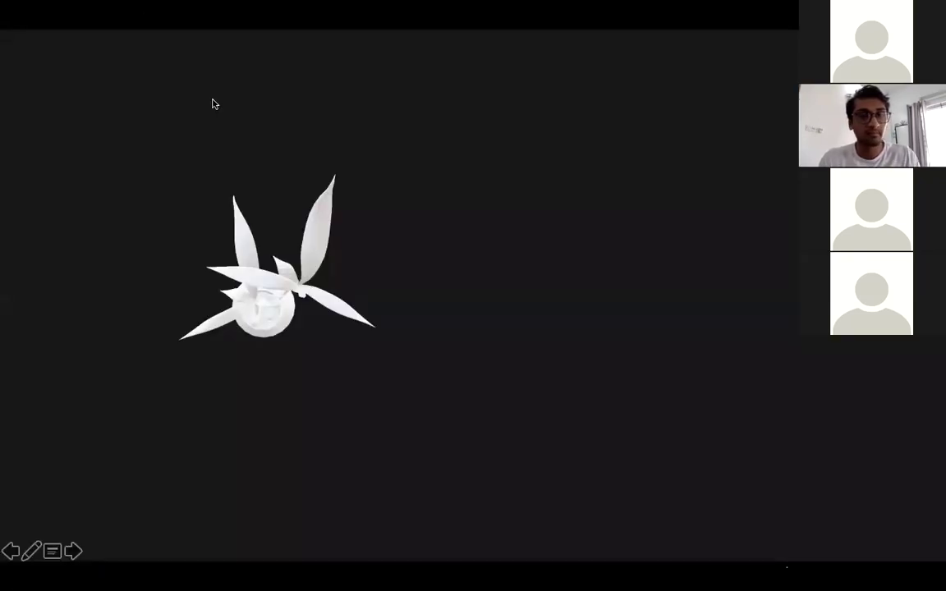
pyautogui.press('Escape')
pyautogui.click(87, 362)
# Preview the detached tail's Spin animation again to see which point it rotates around.
pyautogui.click(316, 161)
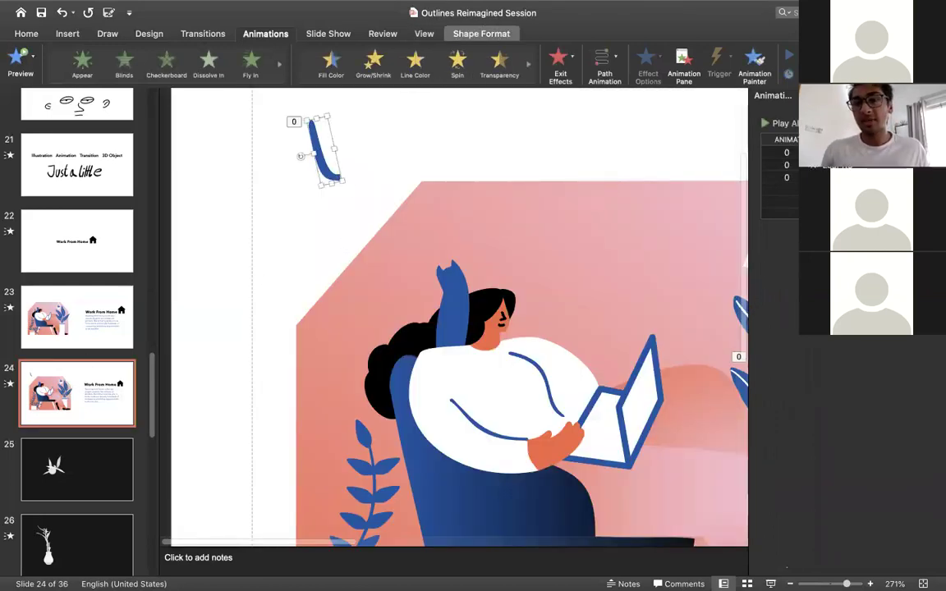
pyautogui.click(457, 61)
pyautogui.click(764, 125)
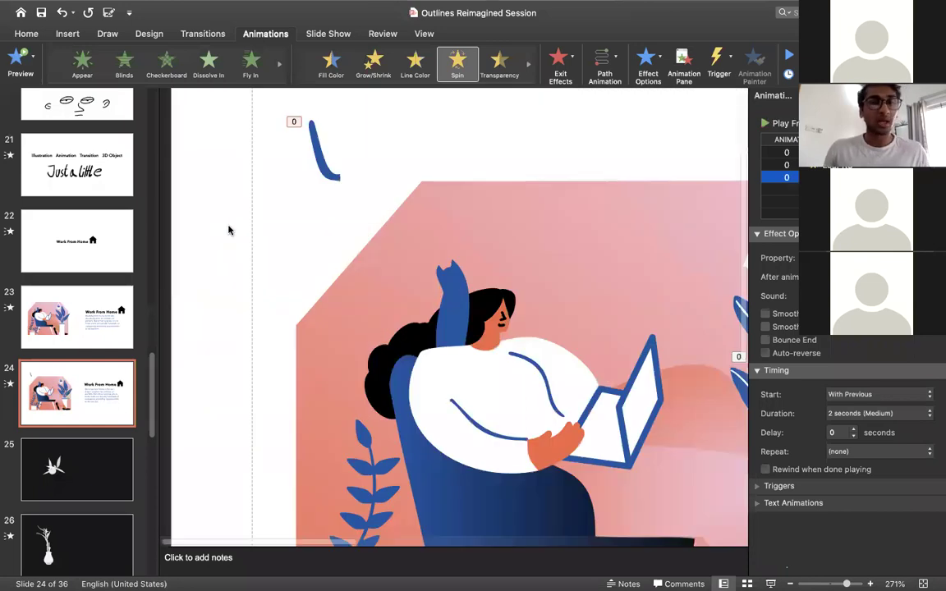
# Duplicate the tail, rotate the copy so it extends downward from the tail's base, and group the two pieces.
pyautogui.click(331, 174)
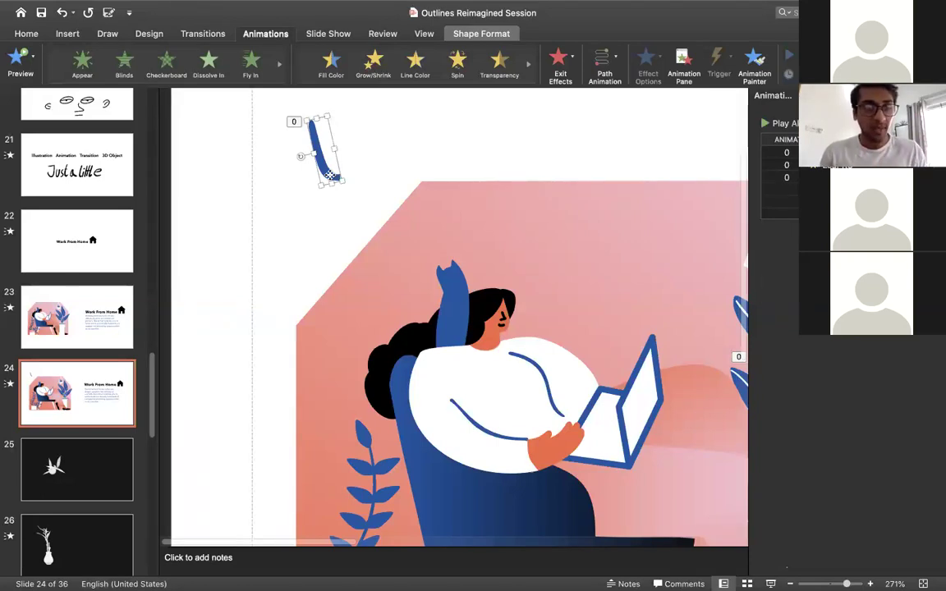
pyautogui.press('super+d')
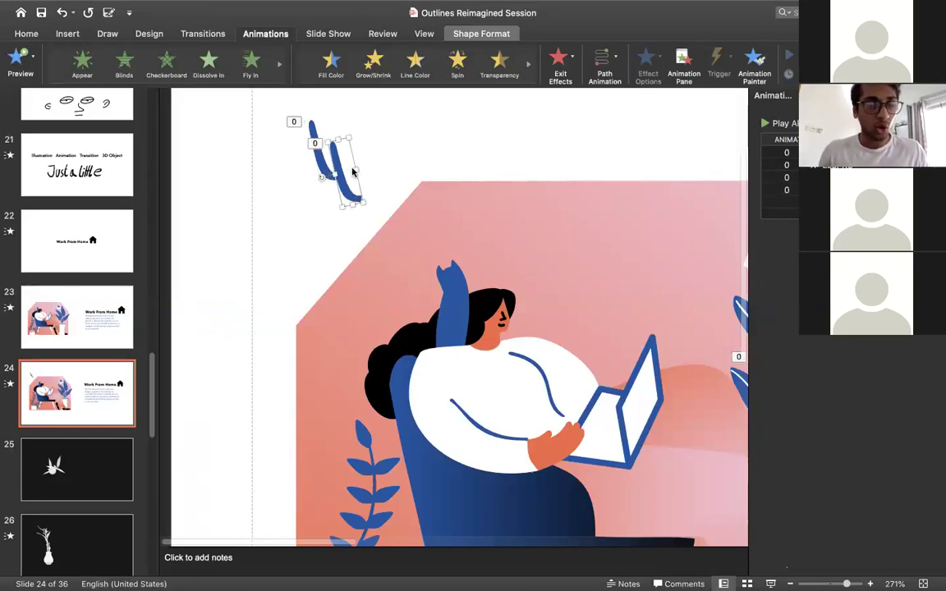
pyautogui.moveTo(320, 177)
pyautogui.mouseDown()
pyautogui.moveTo(382, 234)
pyautogui.moveTo(363, 154)
pyautogui.moveTo(344, 172)
pyautogui.moveTo(349, 185)
pyautogui.mouseUp()
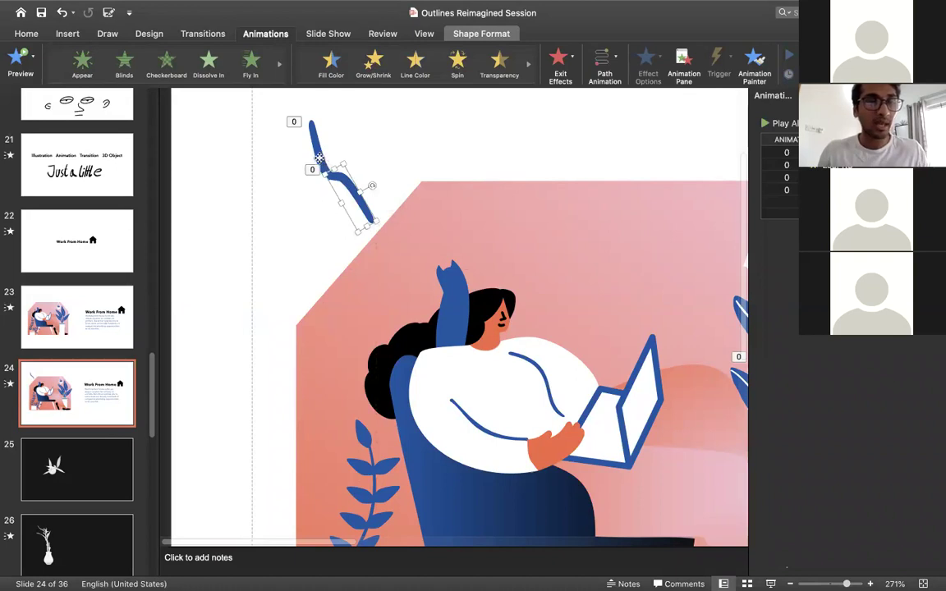
pyautogui.keyDown('shift'); pyautogui.click(319, 157); pyautogui.keyUp('shift')
pyautogui.press('super+alt+g')
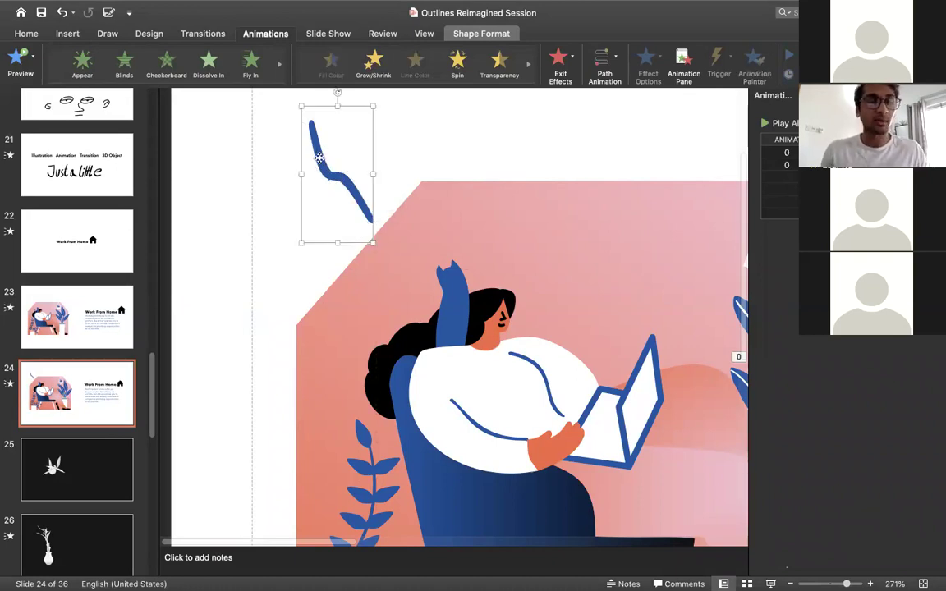
# Apply a Spin animation to the grouped tail pieces.
pyautogui.click(391, 162)
pyautogui.click(312, 163)
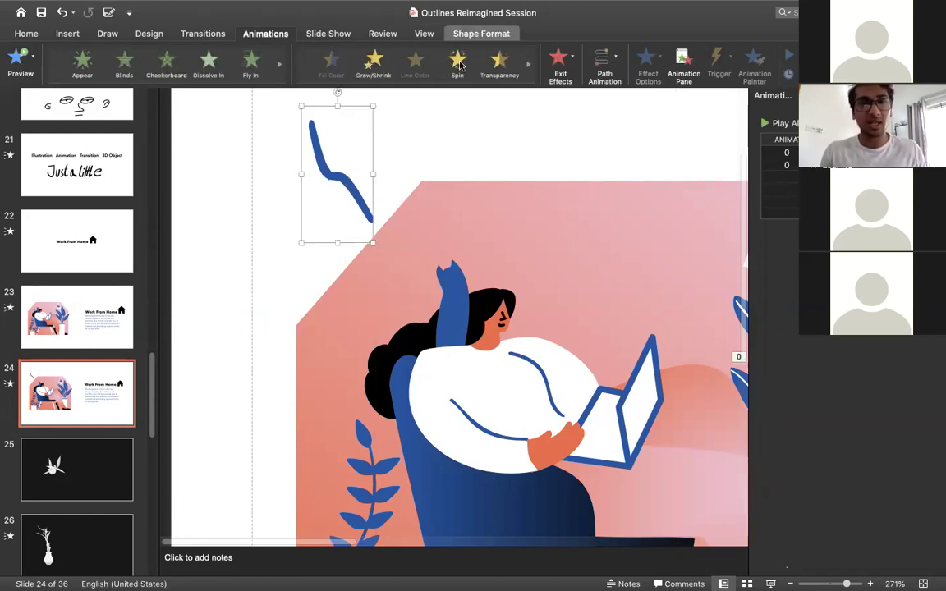
pyautogui.click(460, 65)
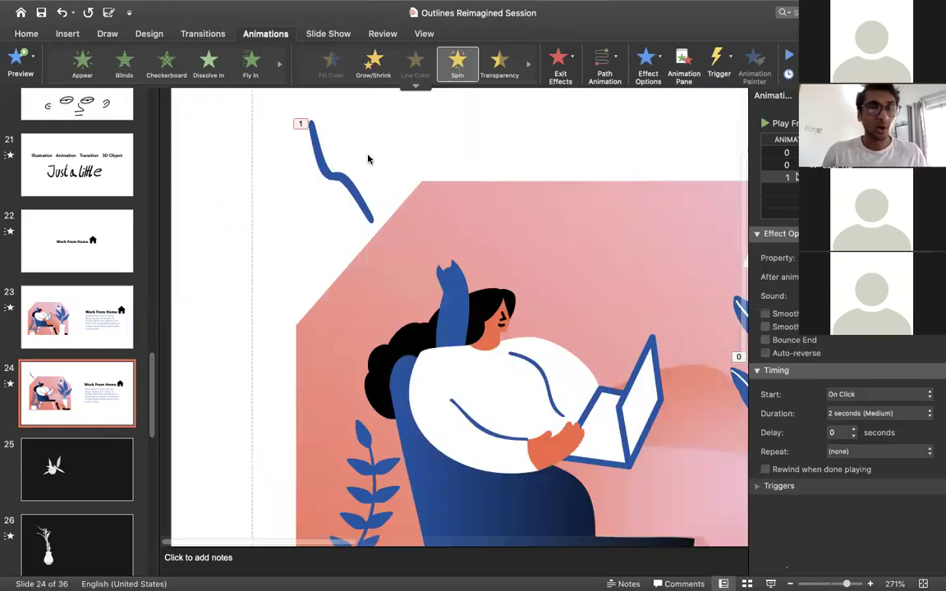
# Make the lower duplicate piece inside the tail group invisible through its fill transparency.
pyautogui.click(348, 183)
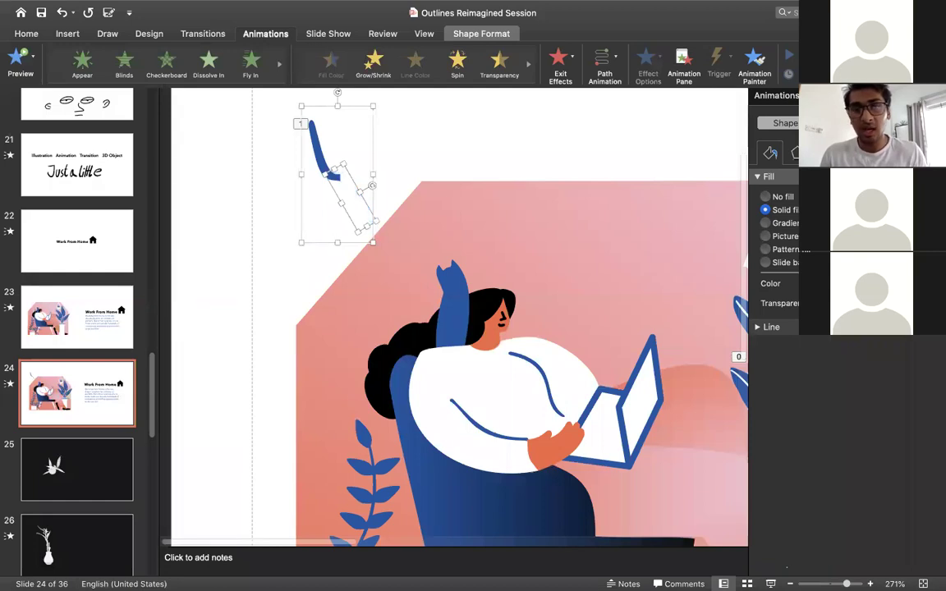
pyautogui.click(506, 144)
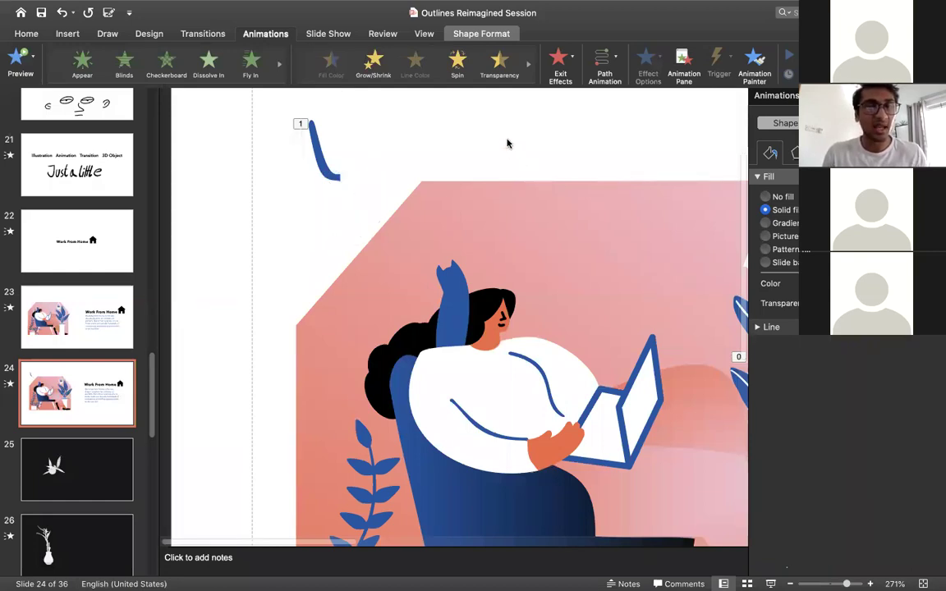
pyautogui.click(327, 170)
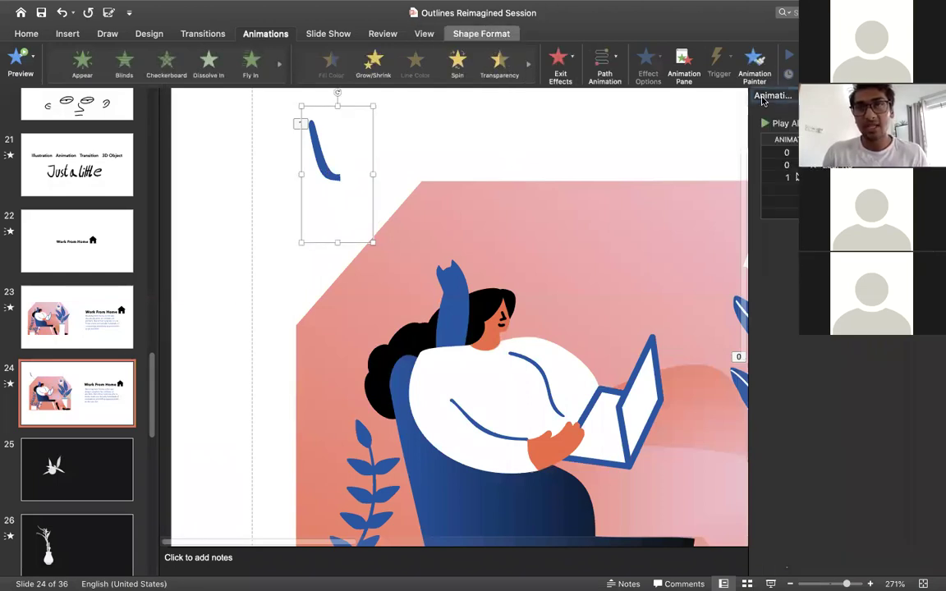
# Give the tail group's Spin animation a smooth start, smooth end and auto-reverse, repeating Until End of Slide.
pyautogui.click(795, 176)
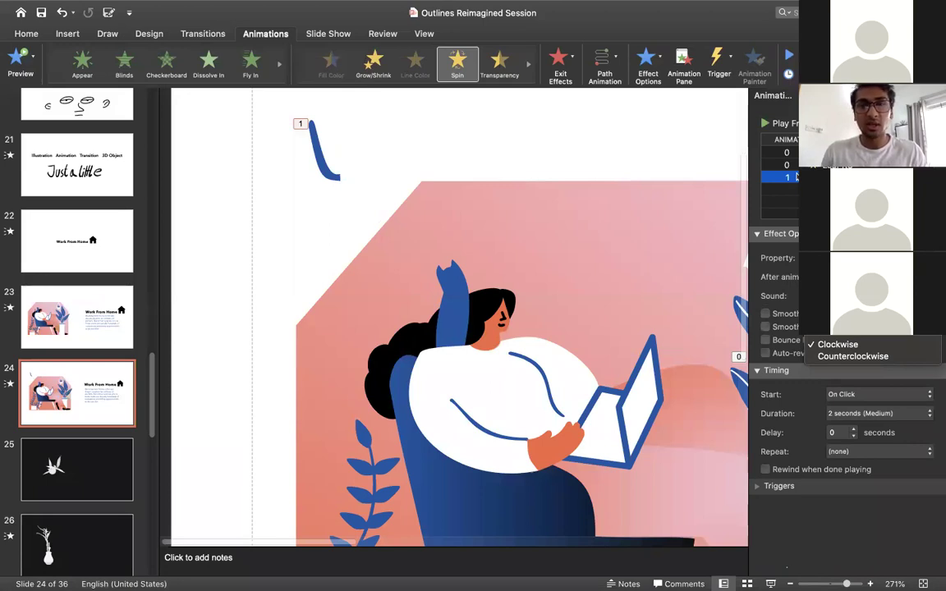
pyautogui.click(801, 415)
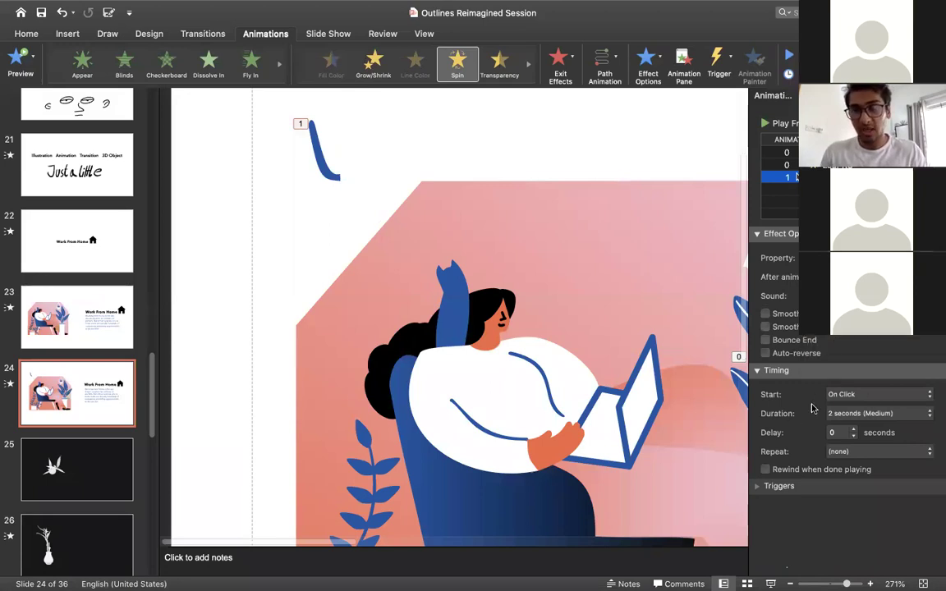
pyautogui.click(796, 315)
pyautogui.click(793, 329)
pyautogui.click(793, 353)
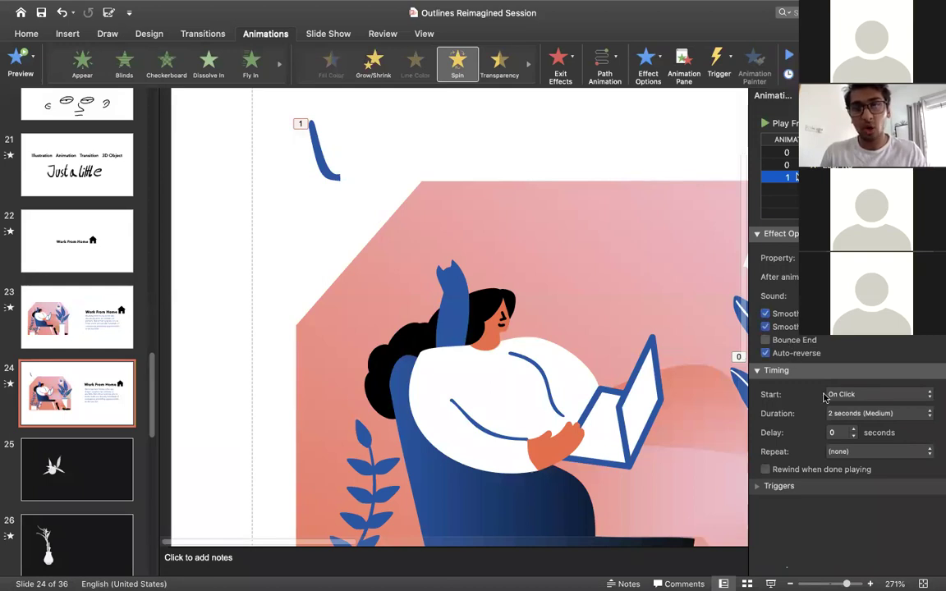
pyautogui.click(888, 454)
pyautogui.click(847, 558)
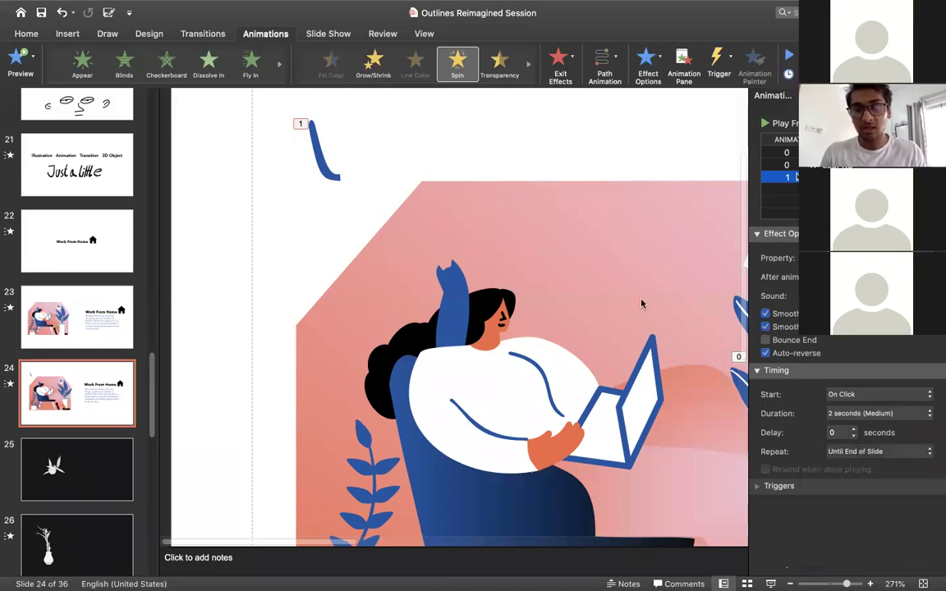
# Move the tail group back to the base of the cat and play slide 24 as a slide show.
pyautogui.moveTo(338, 182); pyautogui.dragTo(430, 339)
pyautogui.press('Right')
pyautogui.press('Up')
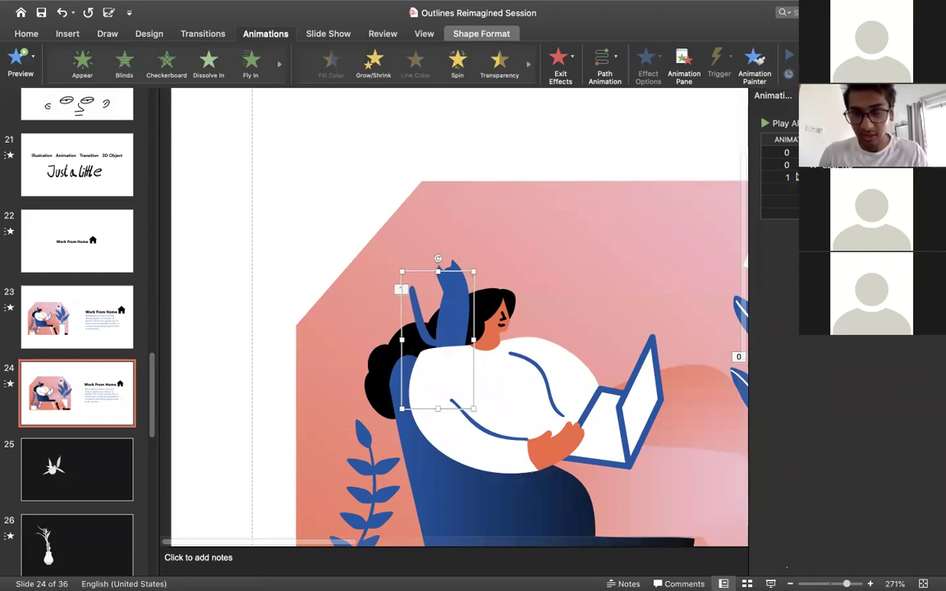
pyautogui.press('shift+super+Return')
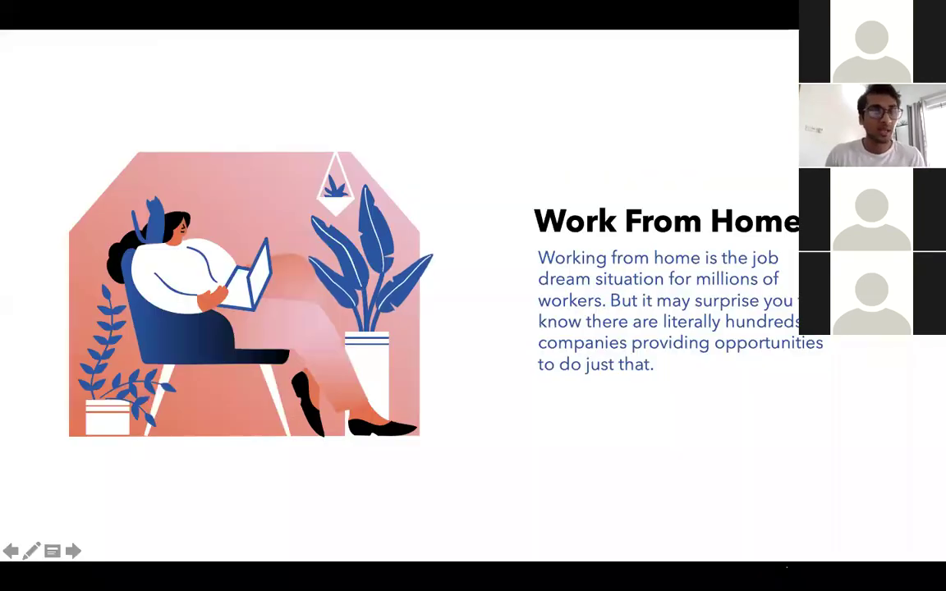